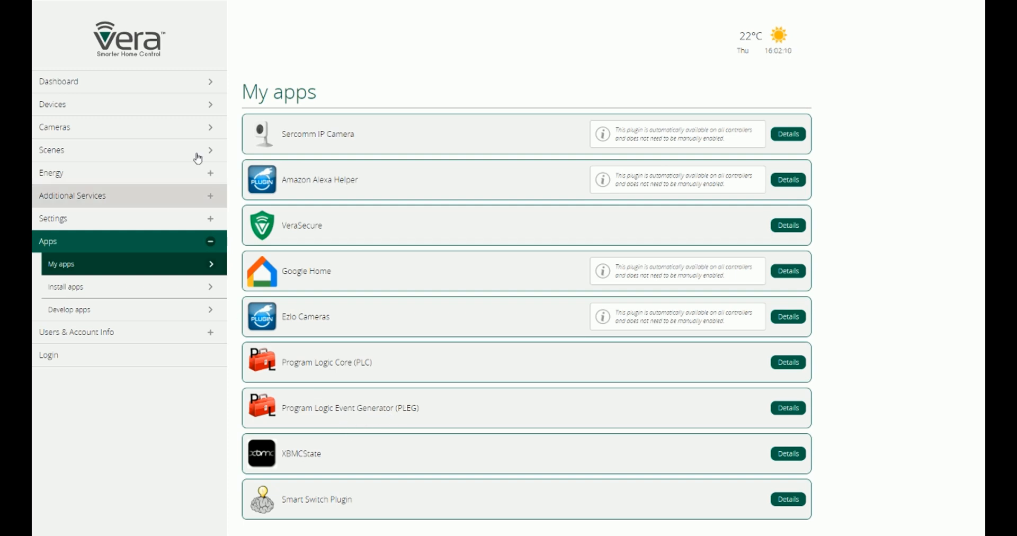
Switch the Program Logic Event Generator (PLEG) device in the device list to Bypass and back to Arm.
click(161, 105)
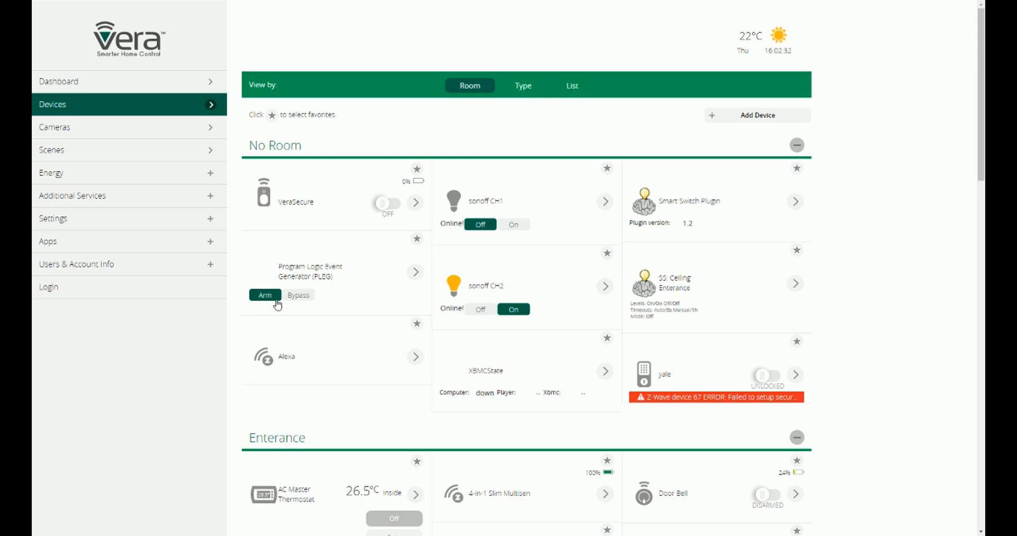
click(303, 298)
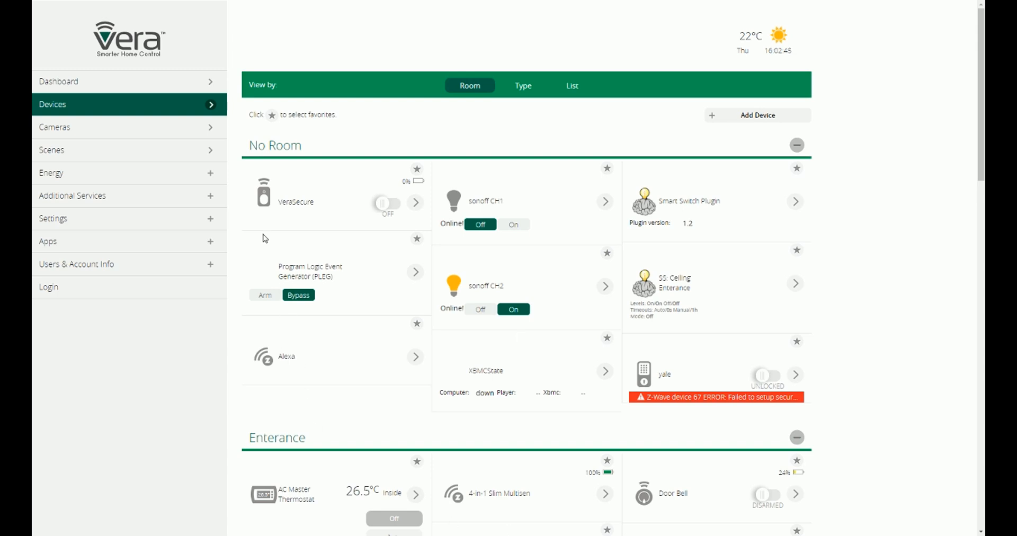
click(265, 306)
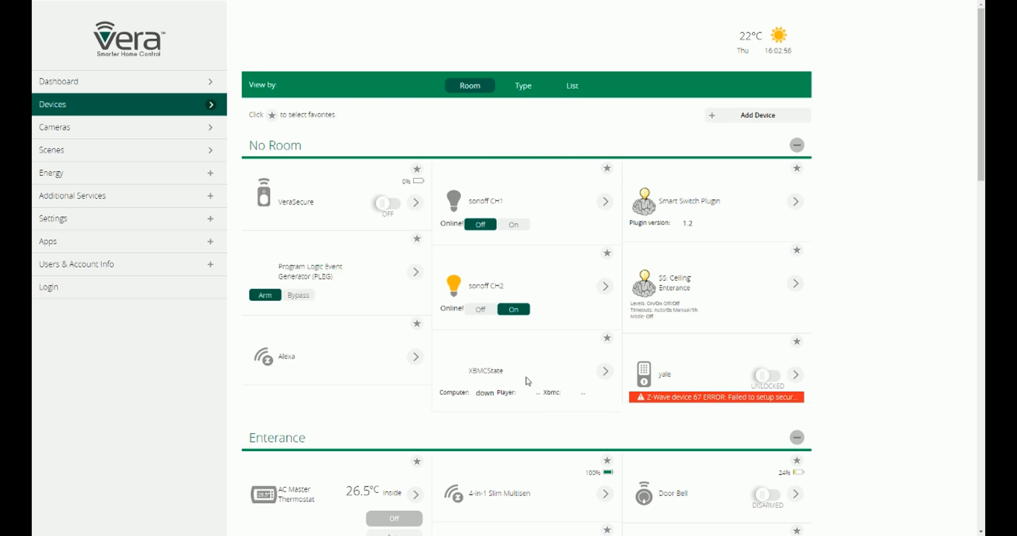
Open the logic editor of the Program Logic Event Generator (PLEG) device and show its device triggers.
click(416, 273)
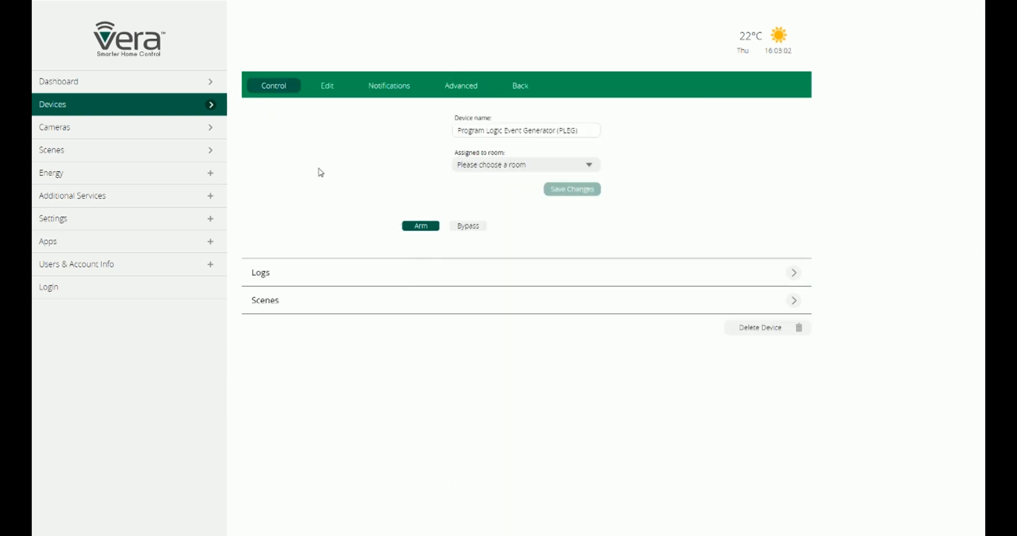
click(328, 86)
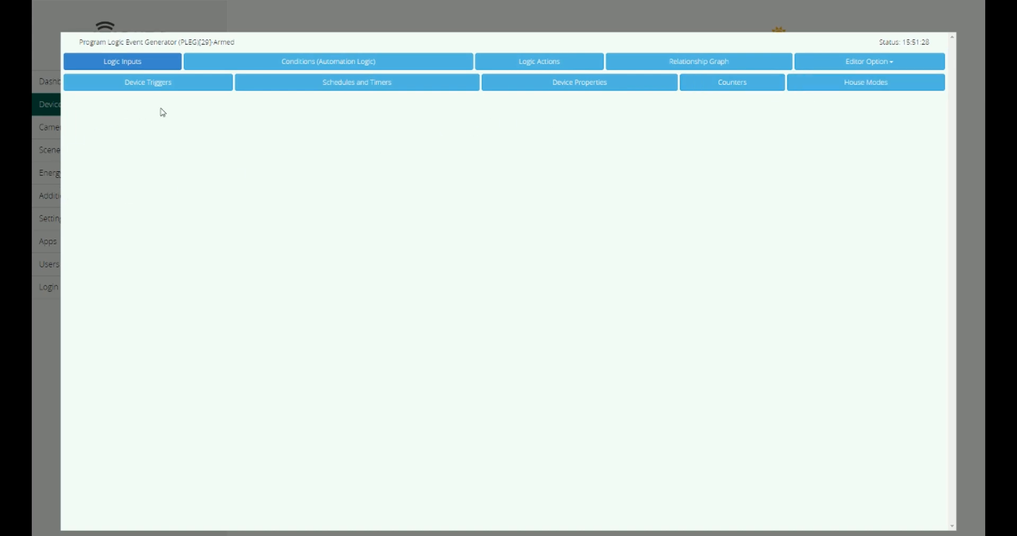
click(130, 88)
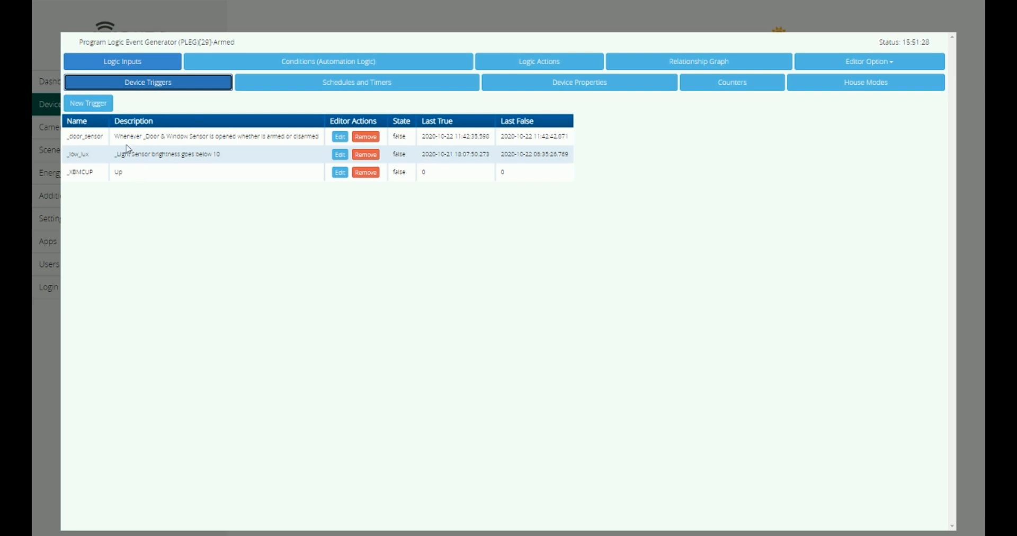
Add a new device trigger named _motionsensor.
click(94, 107)
click(149, 98)
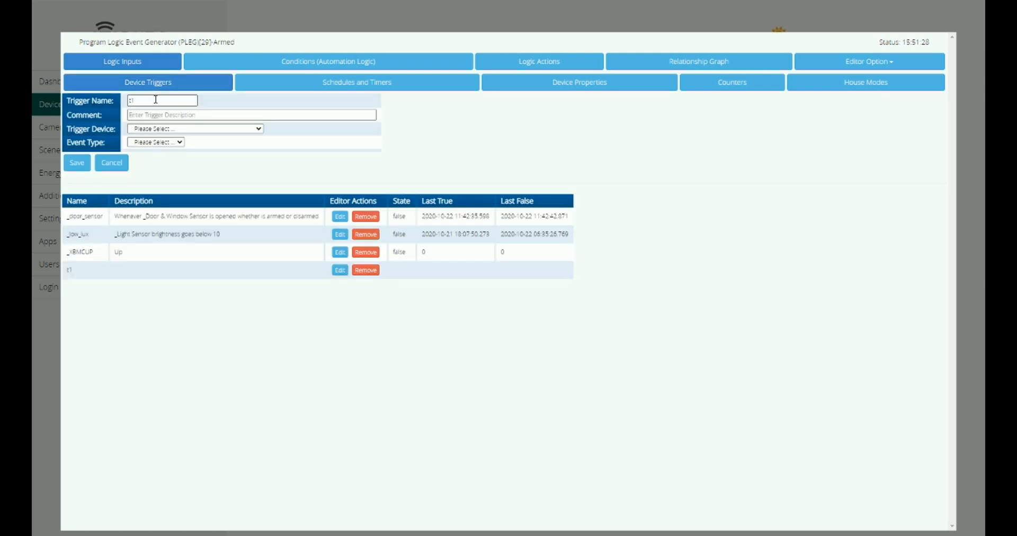
click(156, 99)
key(BackSpace)
key(BackSpace)
text(_motionse)
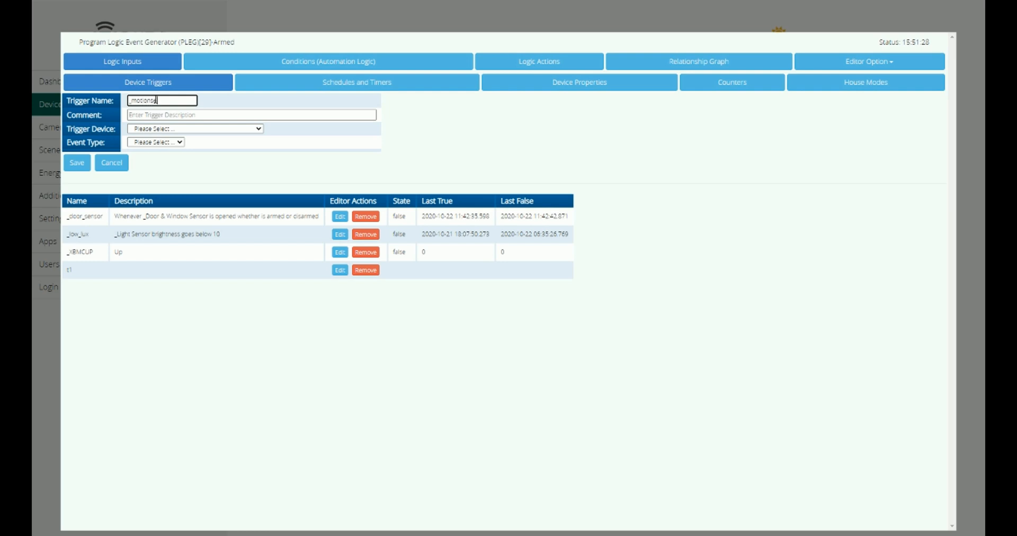
text(nsor)
Assign _Motion Sensor[20] to the trigger with the event "Whenever Device is armed and detects motion" and save it.
click(153, 117)
click(154, 130)
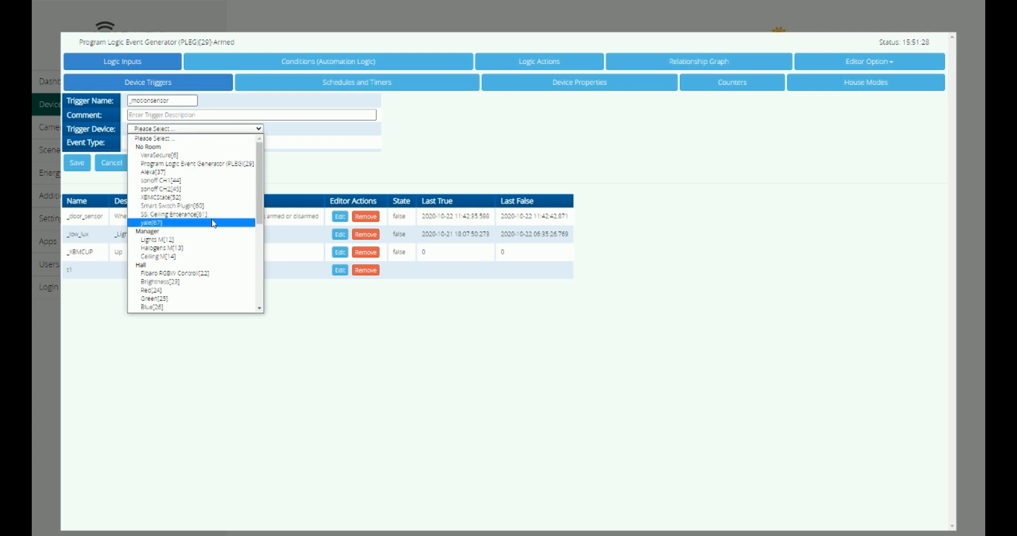
scroll(213, 225, down, 5)
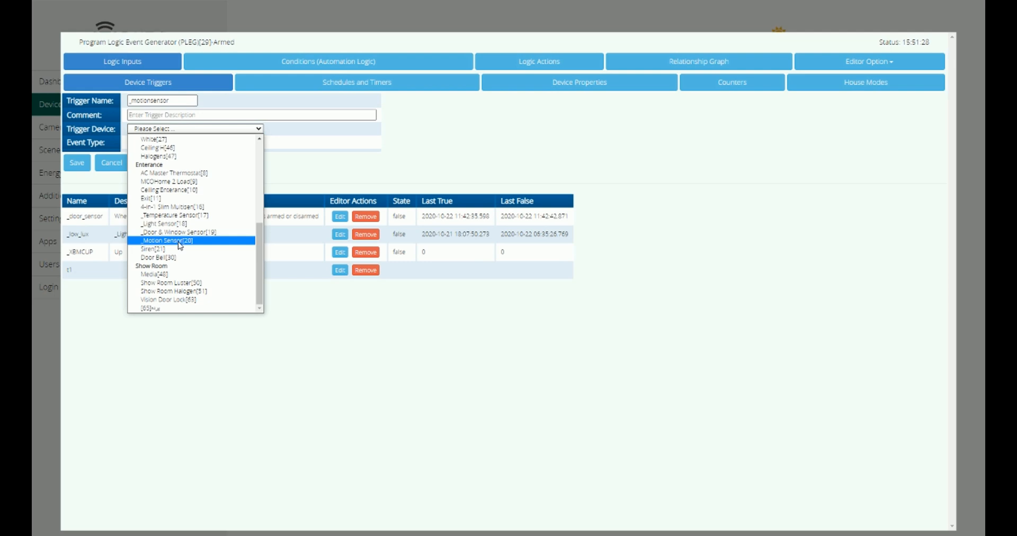
click(179, 243)
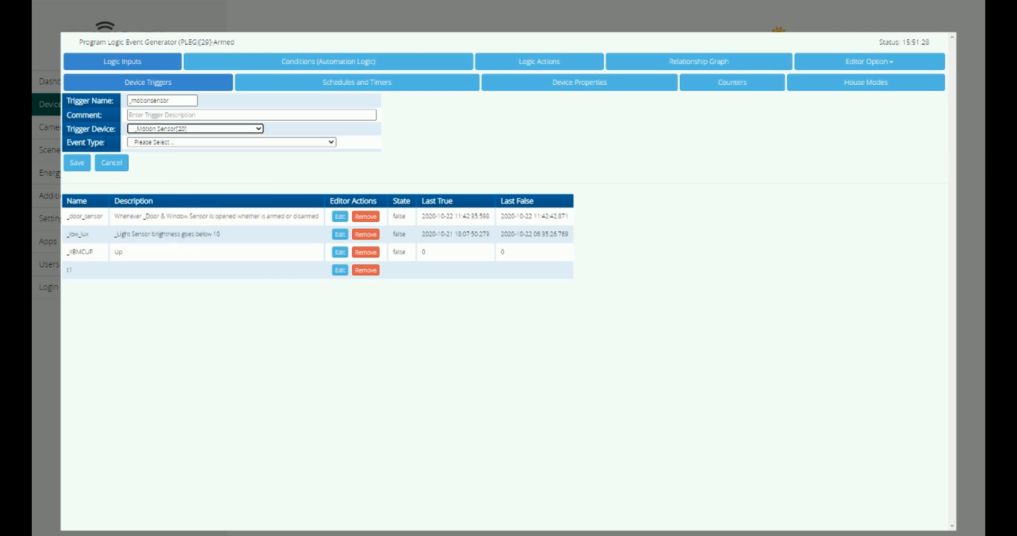
click(160, 143)
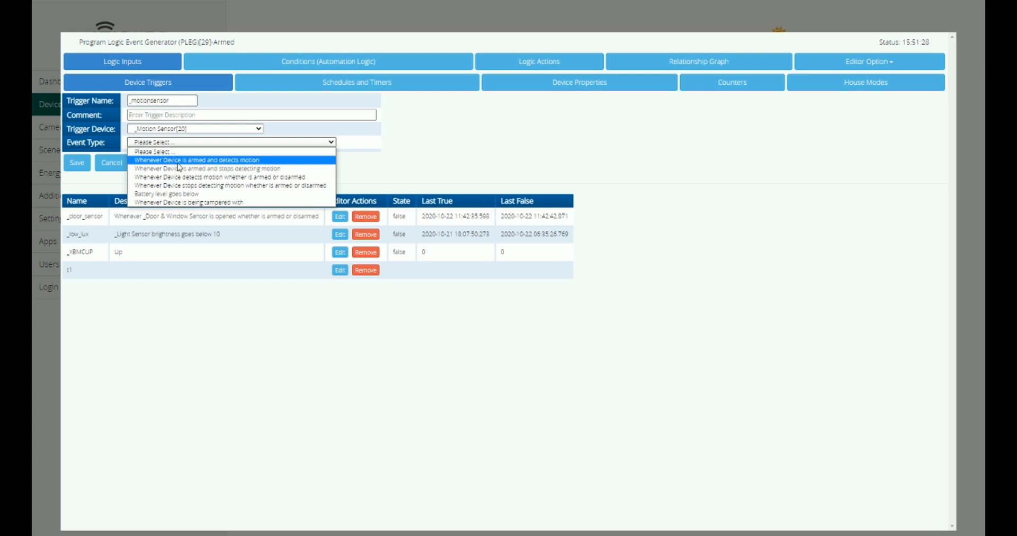
click(205, 165)
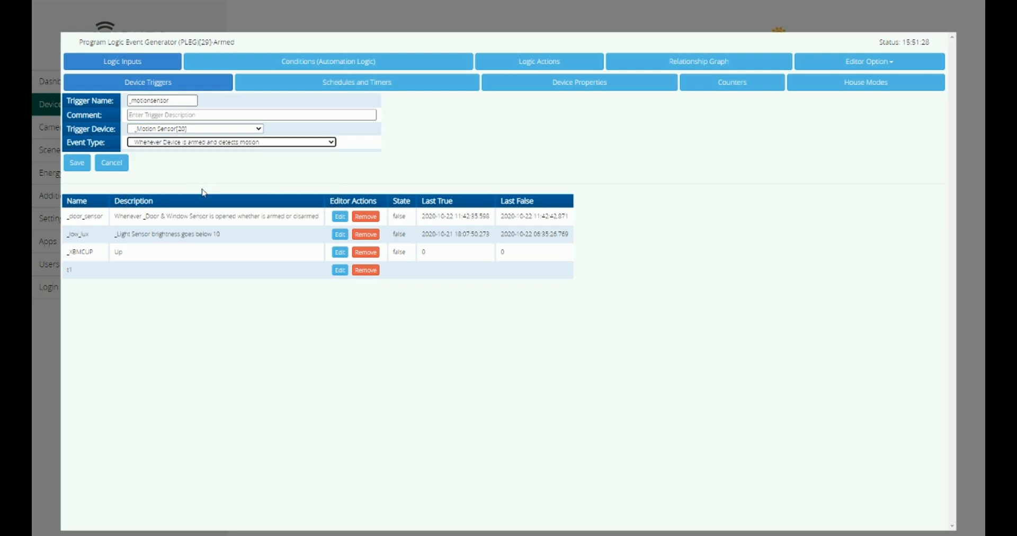
click(76, 163)
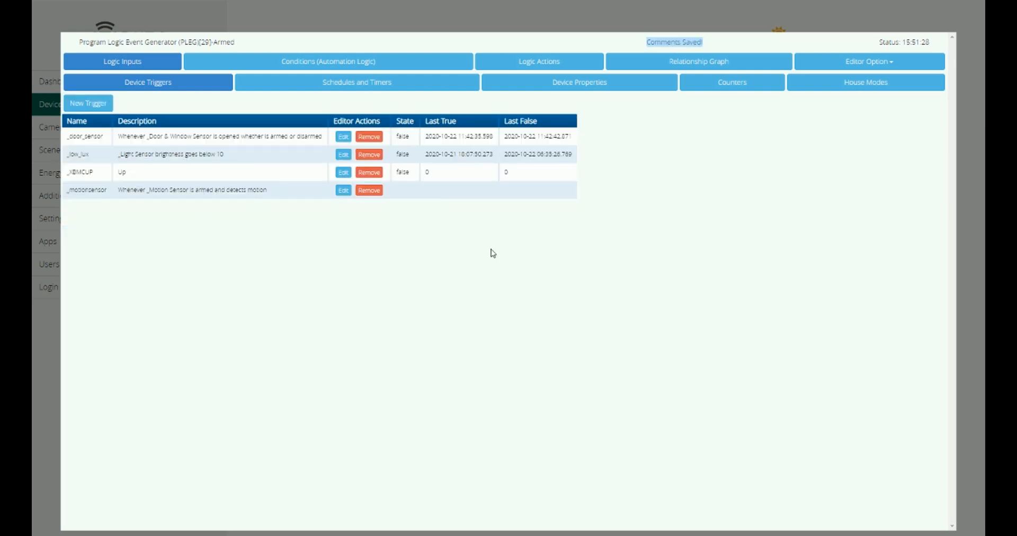
Add a house mode input named _home for the Home mode and save it.
click(342, 90)
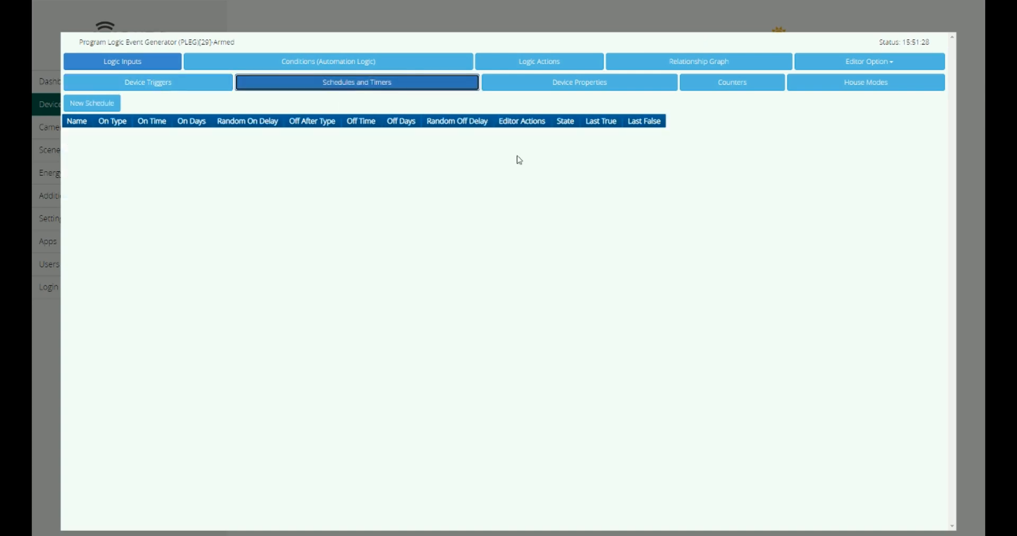
click(580, 89)
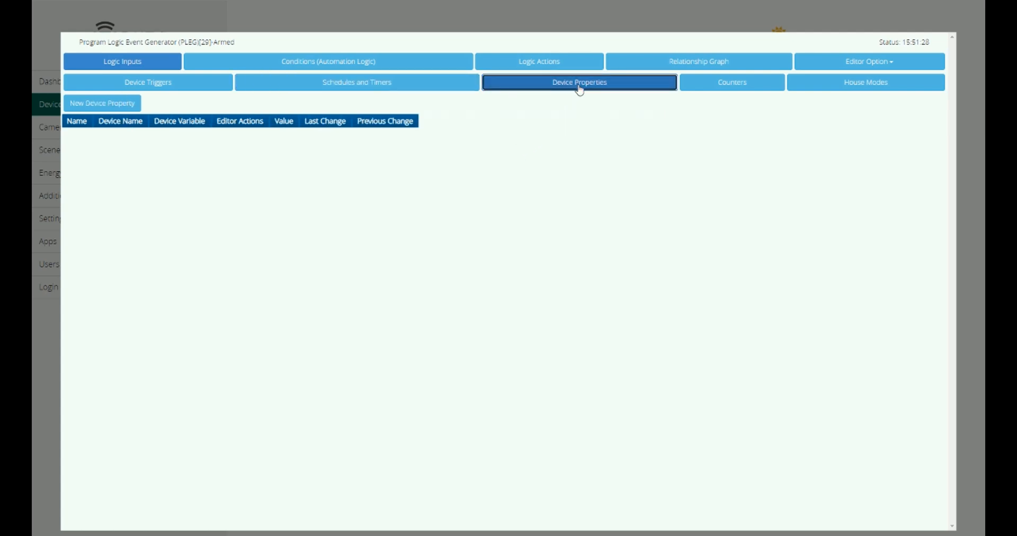
click(844, 88)
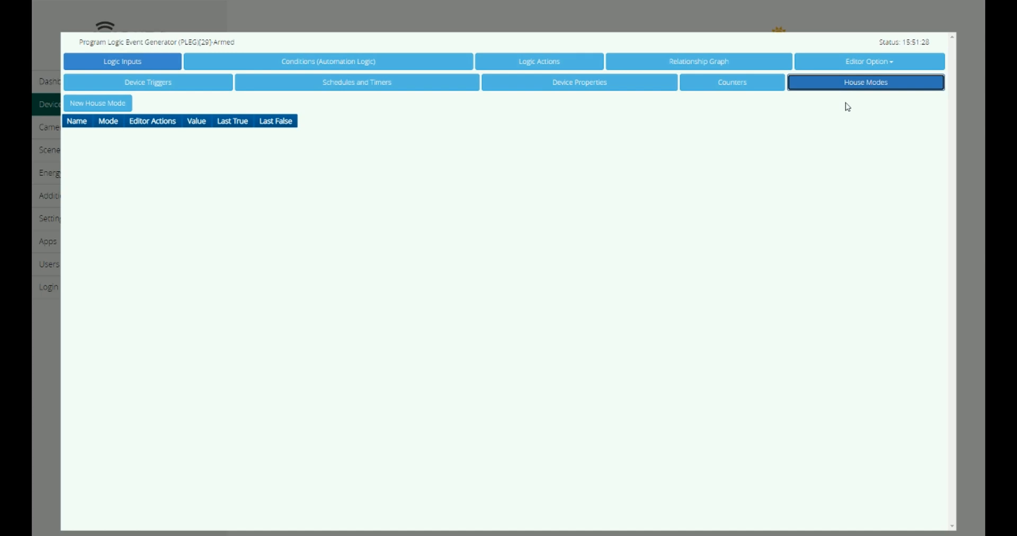
click(100, 106)
click(135, 100)
text(m1)
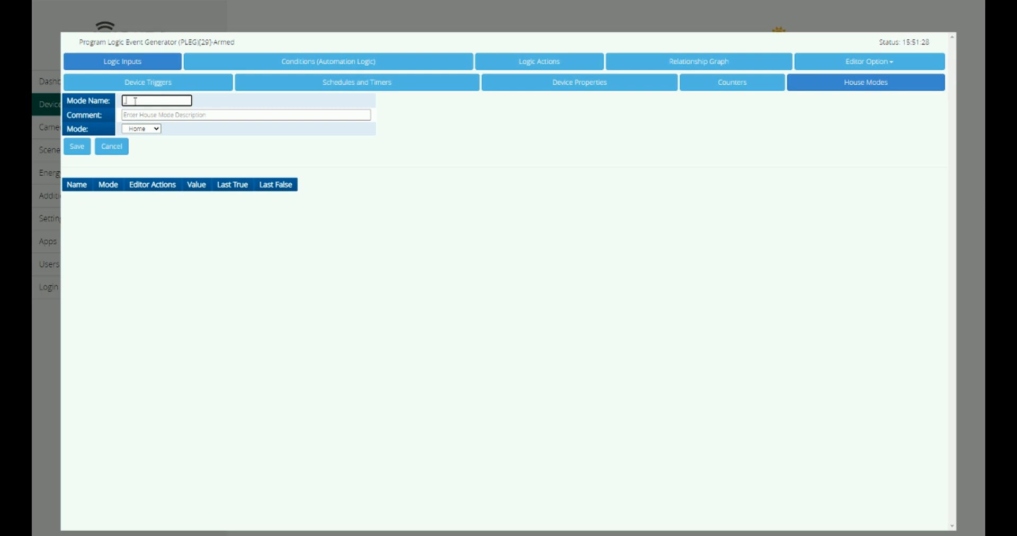
text(om)
click(142, 115)
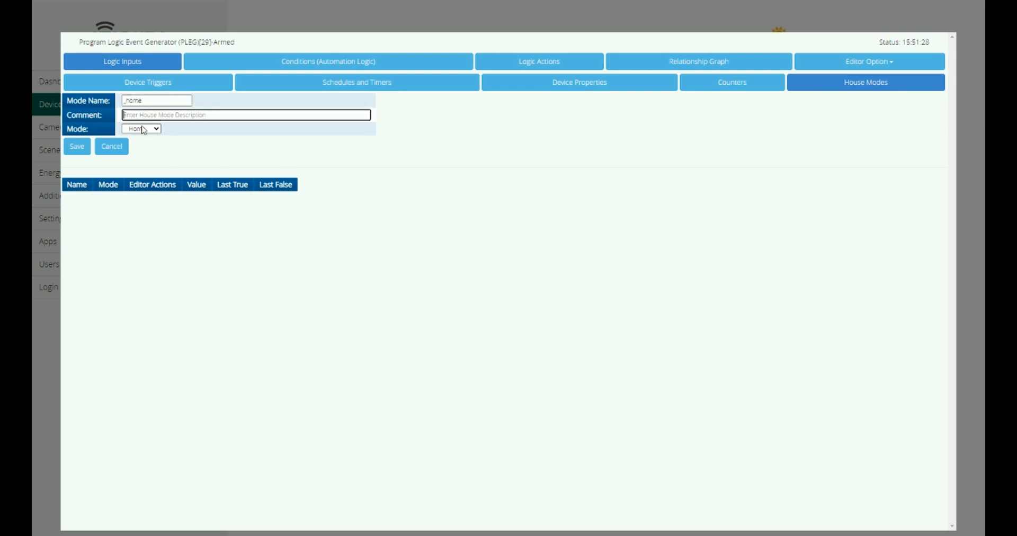
click(142, 131)
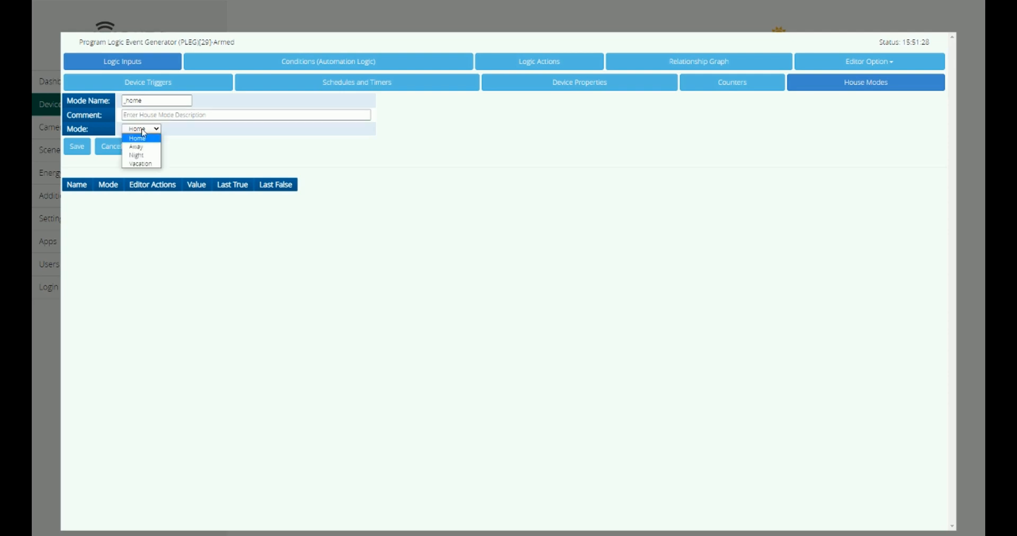
click(141, 140)
click(76, 149)
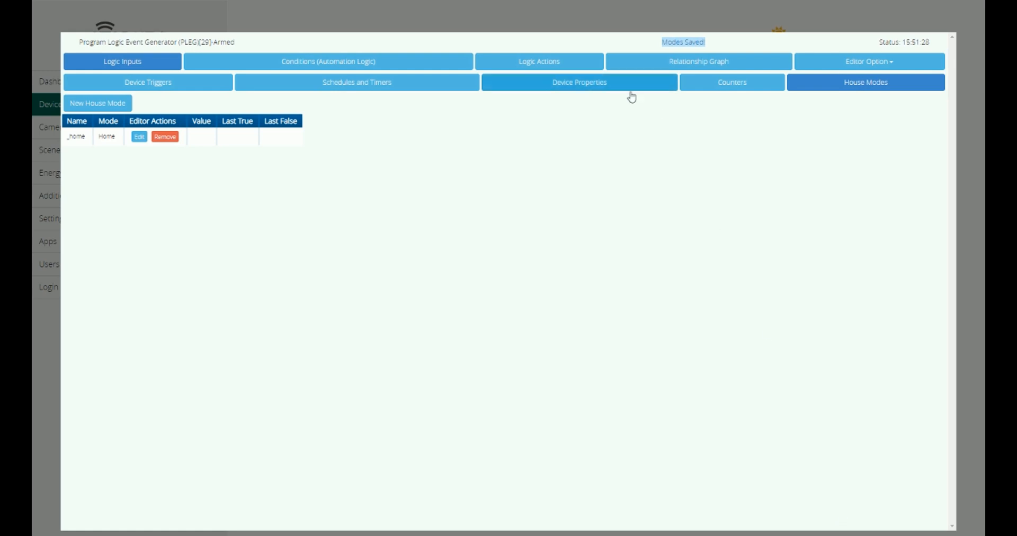
Add a new automation logic condition named _turnon_light.
click(301, 66)
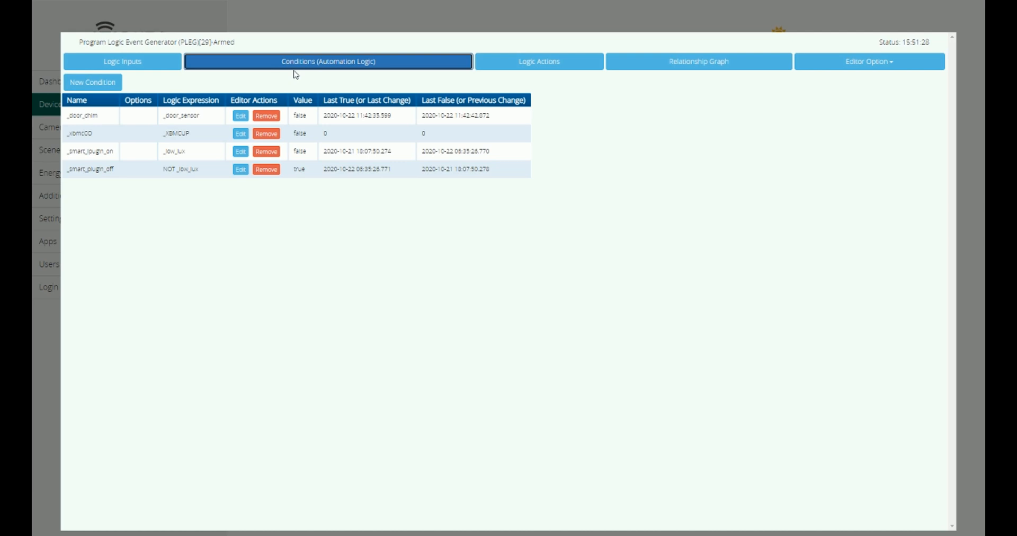
click(103, 84)
click(148, 79)
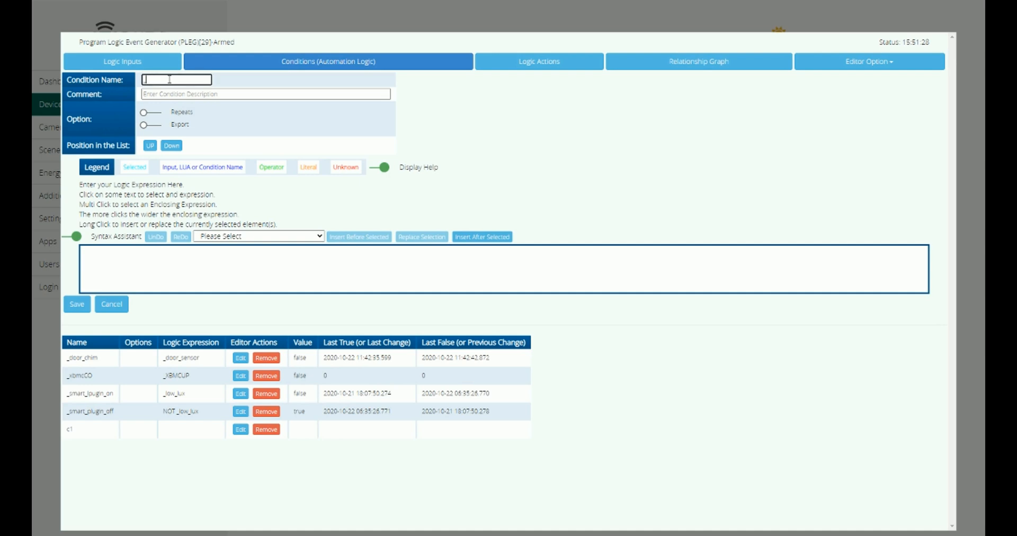
text(_turnon_light)
click(175, 93)
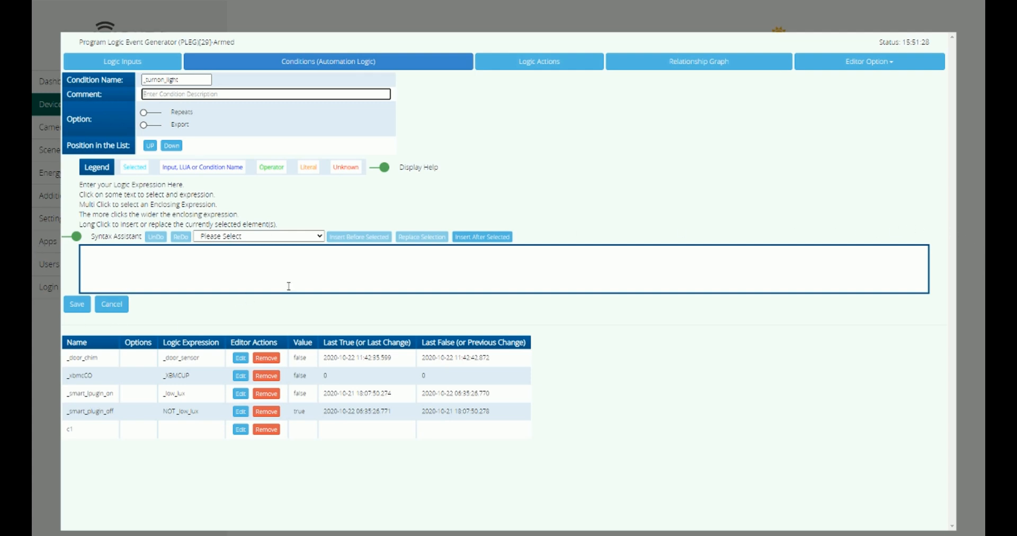
Insert the _motionsensor trigger into the condition's logic expression using the Syntax Assistant.
click(147, 276)
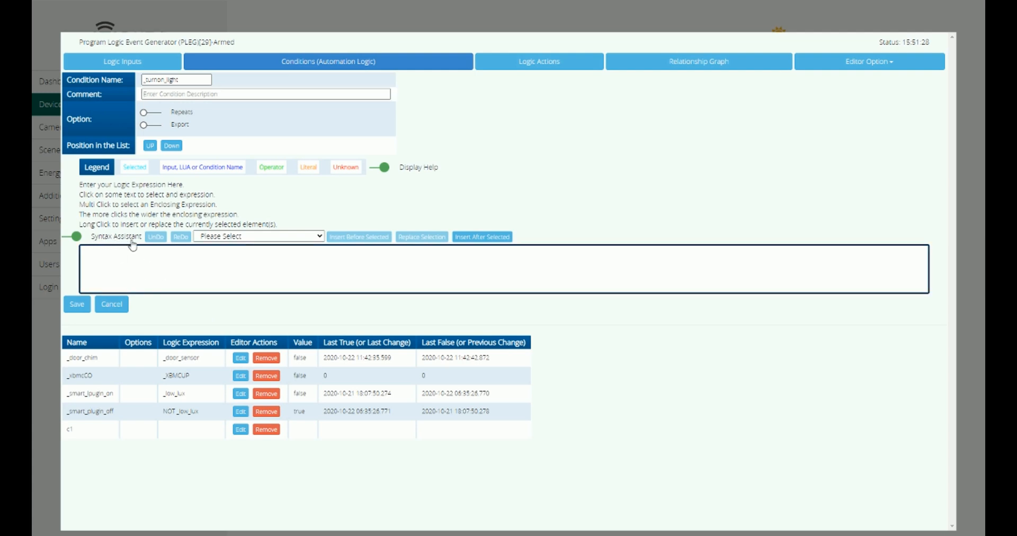
click(268, 236)
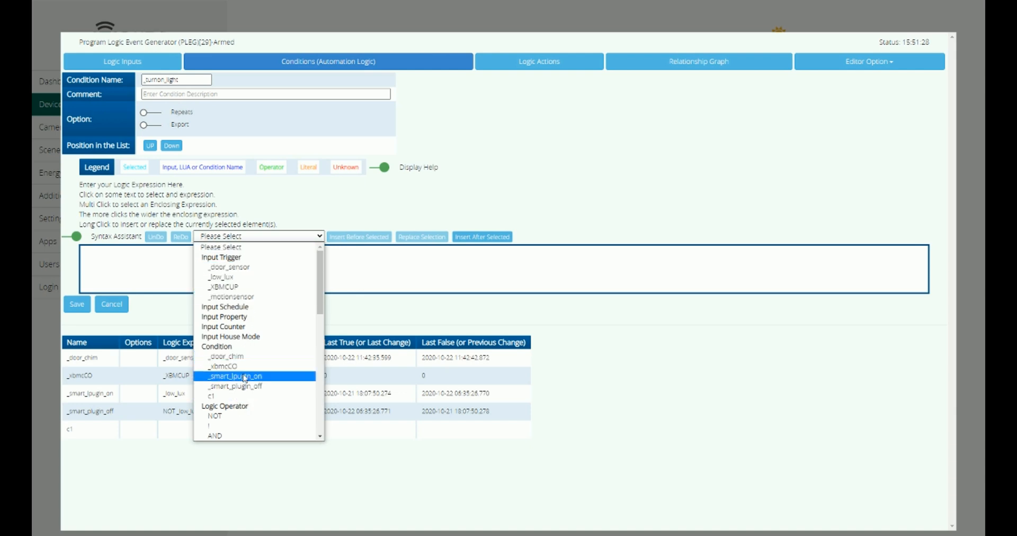
click(227, 298)
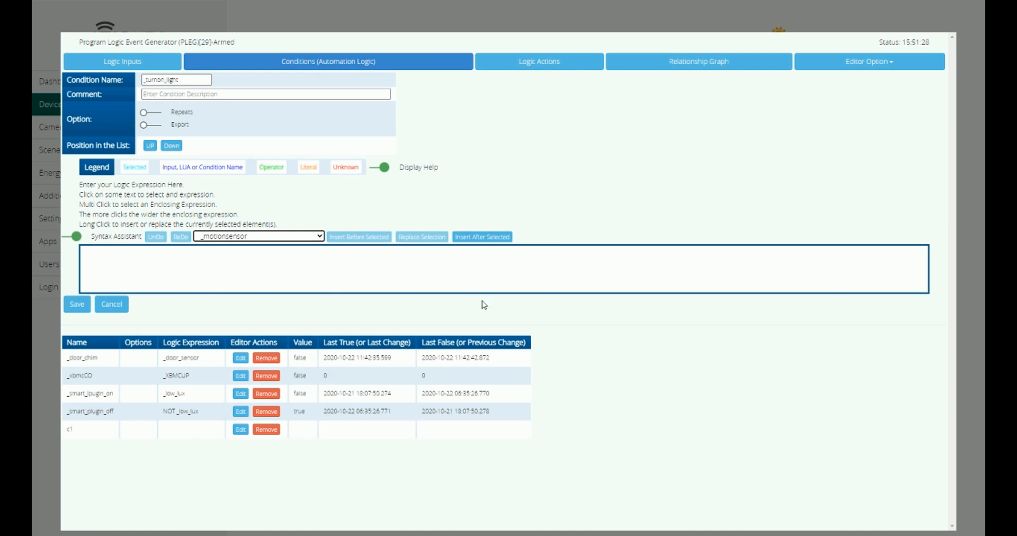
click(476, 240)
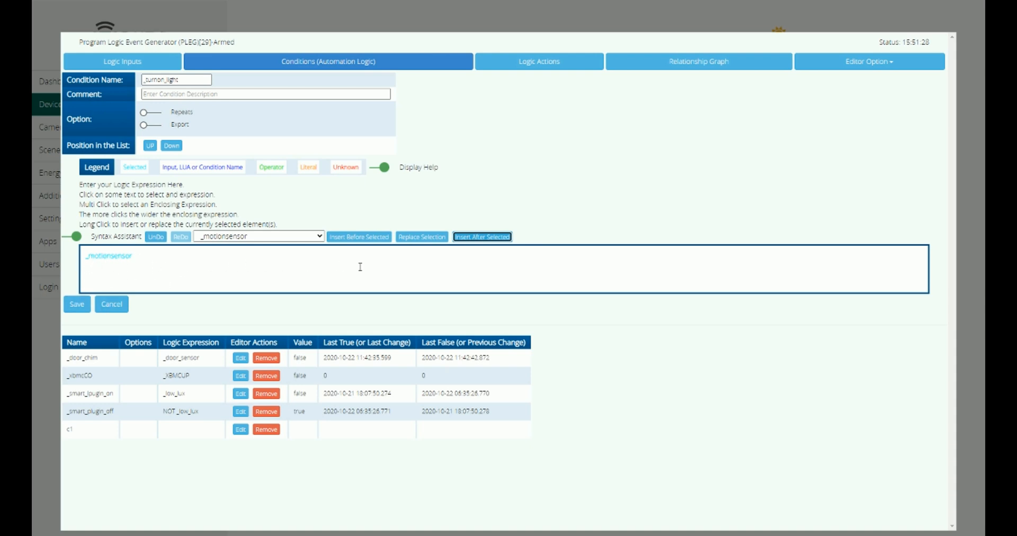
click(300, 238)
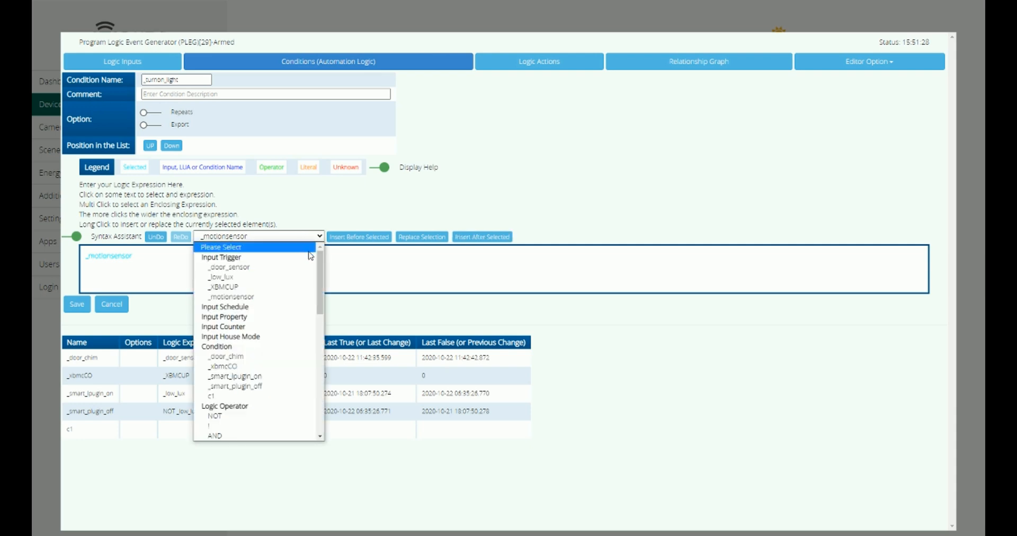
drag(323, 261, 319, 400)
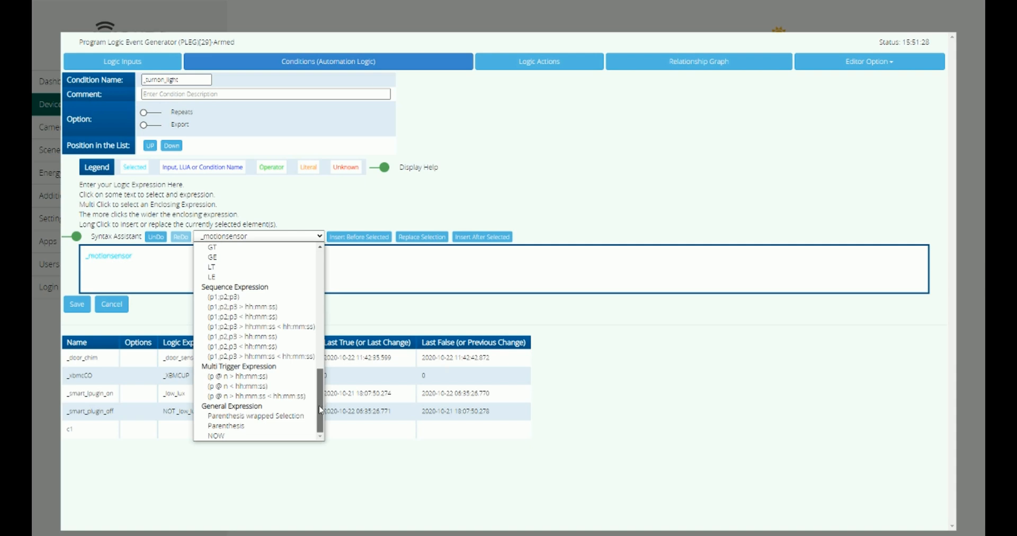
scroll(302, 344, up, 8)
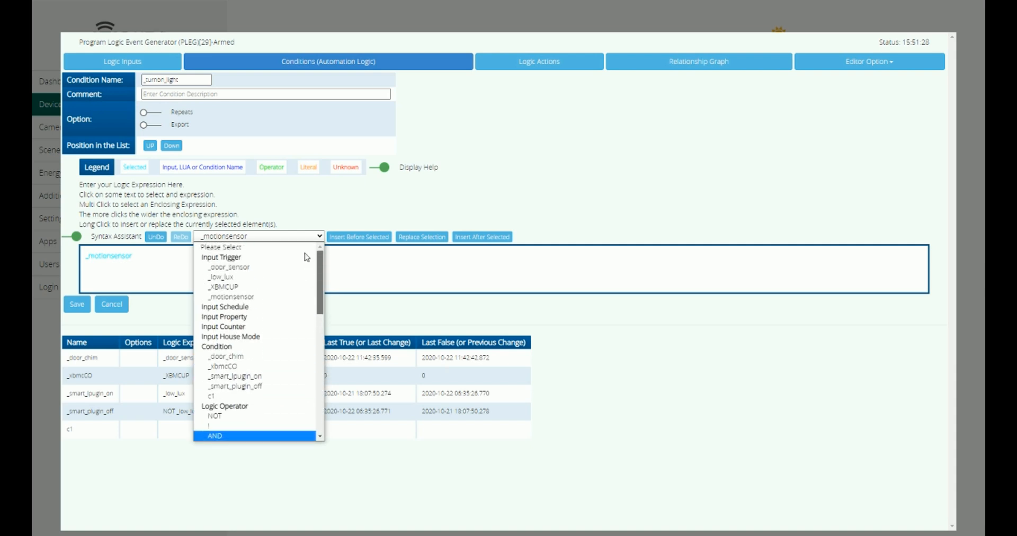
scroll(296, 355, up, 4)
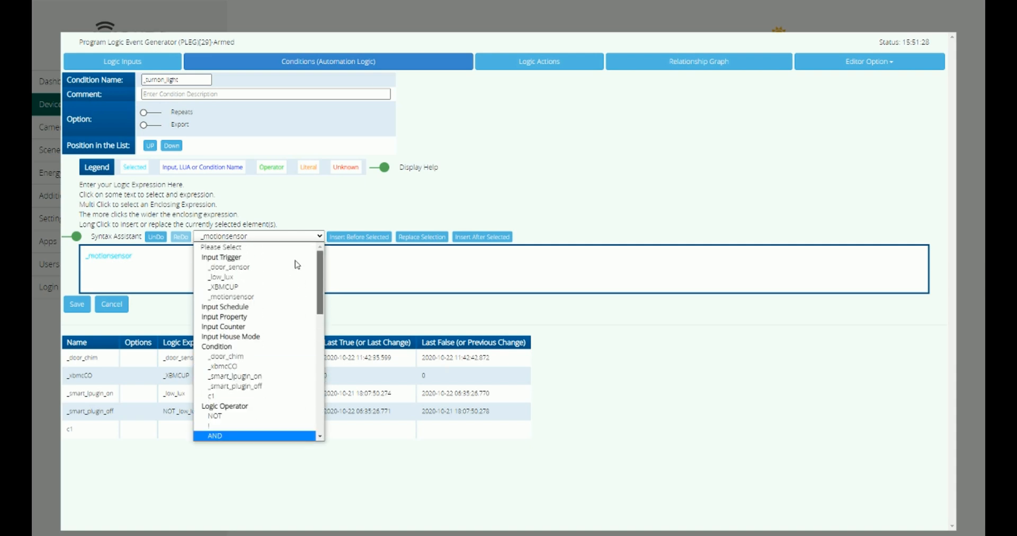
click(307, 212)
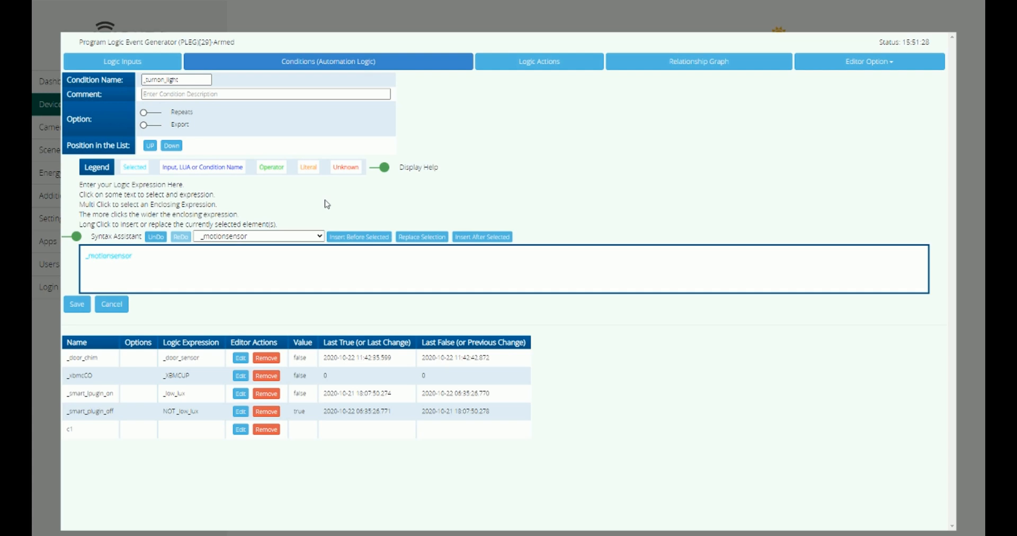
Save the _turnon_light condition and display the logic actions.
click(77, 305)
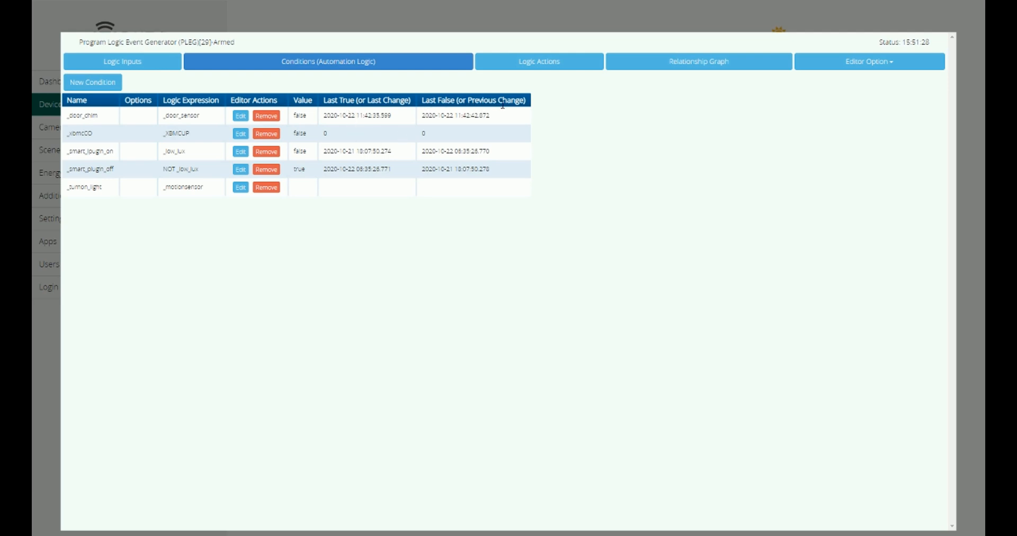
click(514, 62)
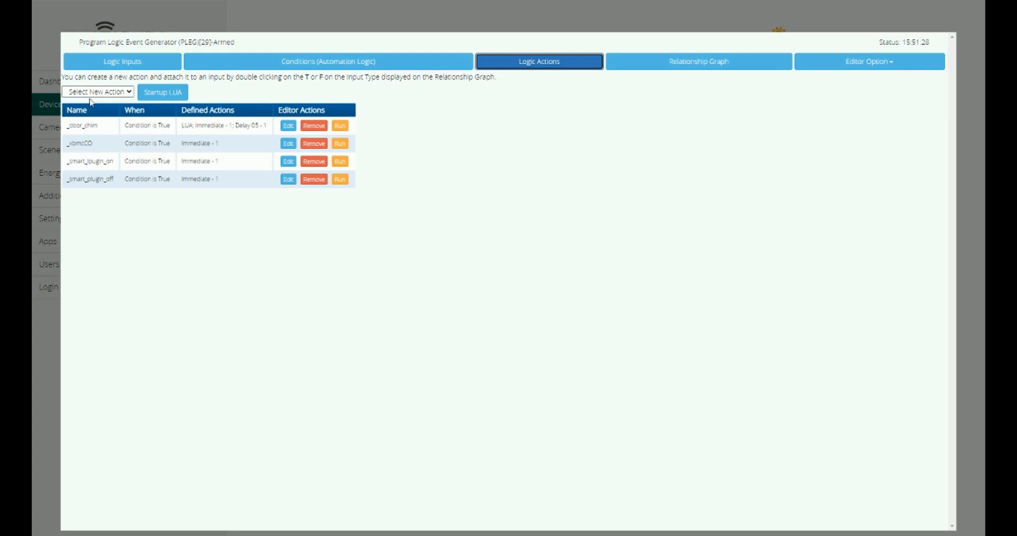
Create a new action for the _turnon_light condition and view its LUA code editor without entering code.
click(106, 92)
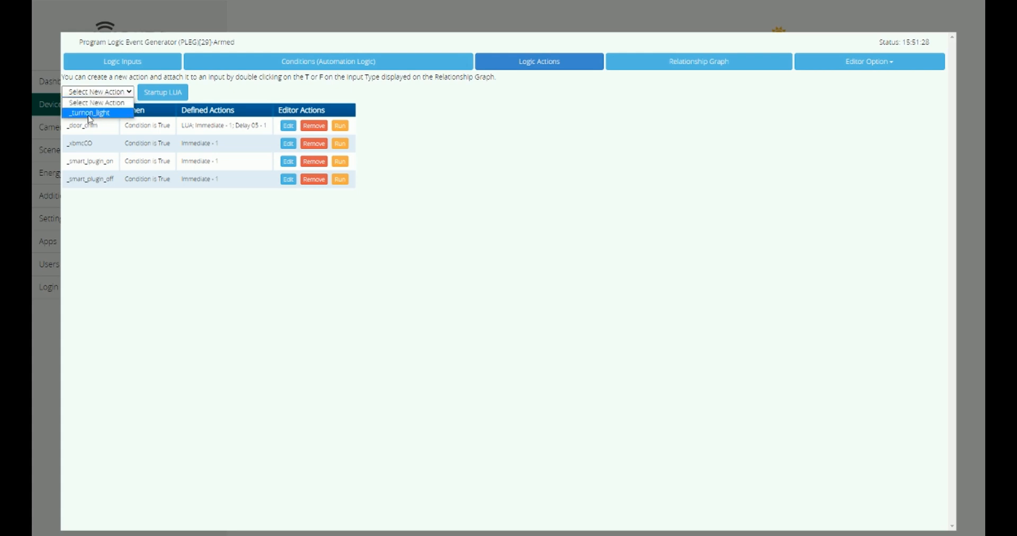
click(90, 113)
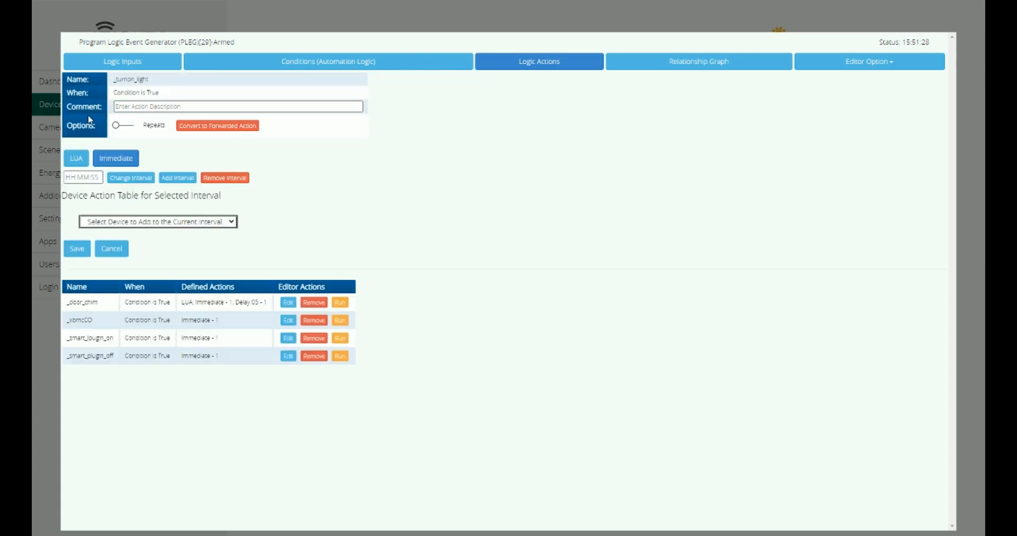
click(125, 107)
click(76, 160)
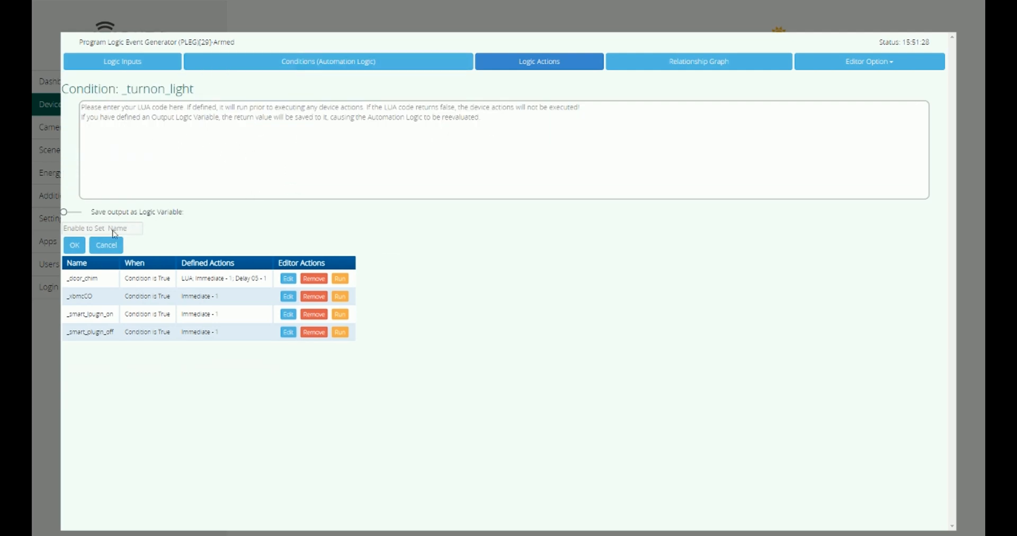
click(106, 246)
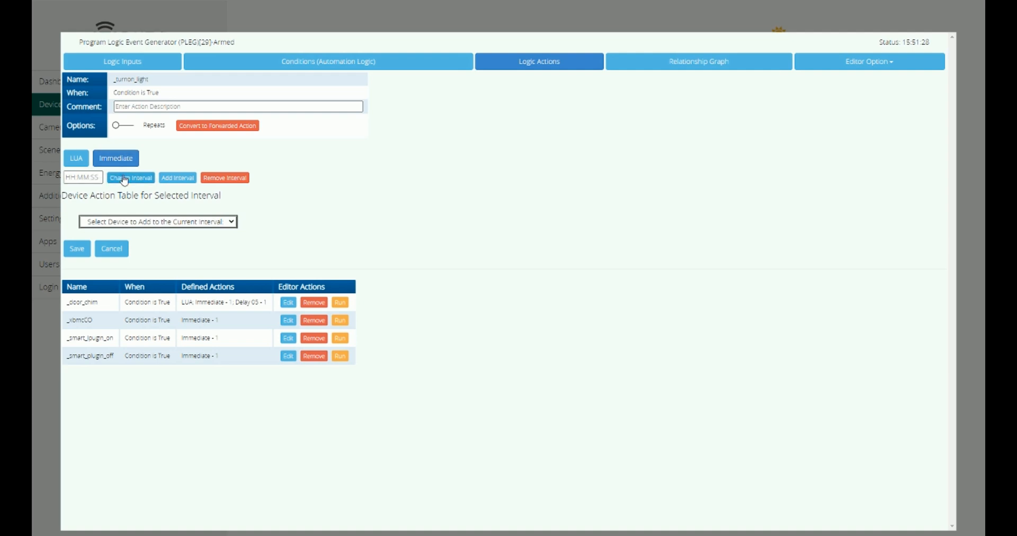
Add a 00:00:10 delay interval to the _turnon_light action and remove it again.
click(69, 178)
text(00:00:10)
click(182, 176)
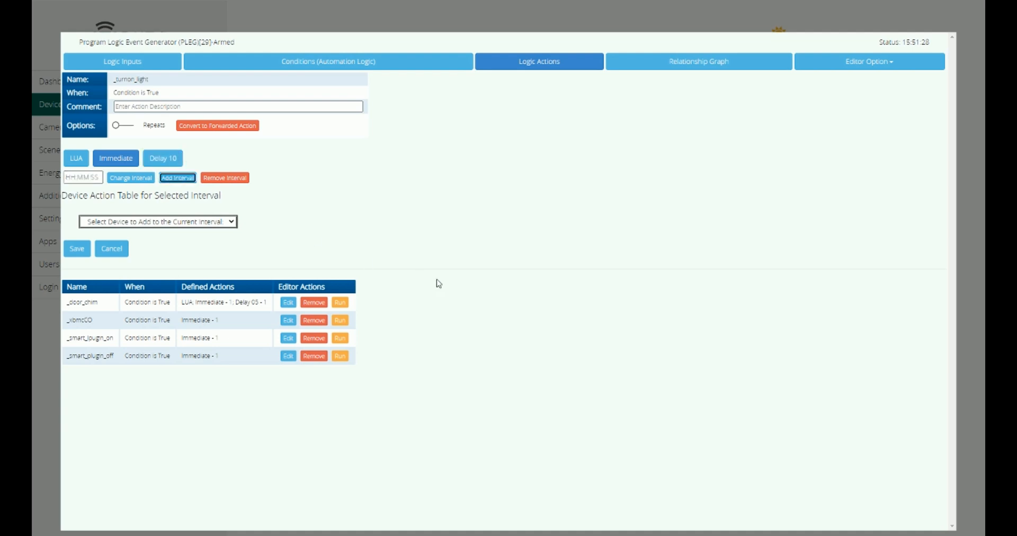
click(170, 162)
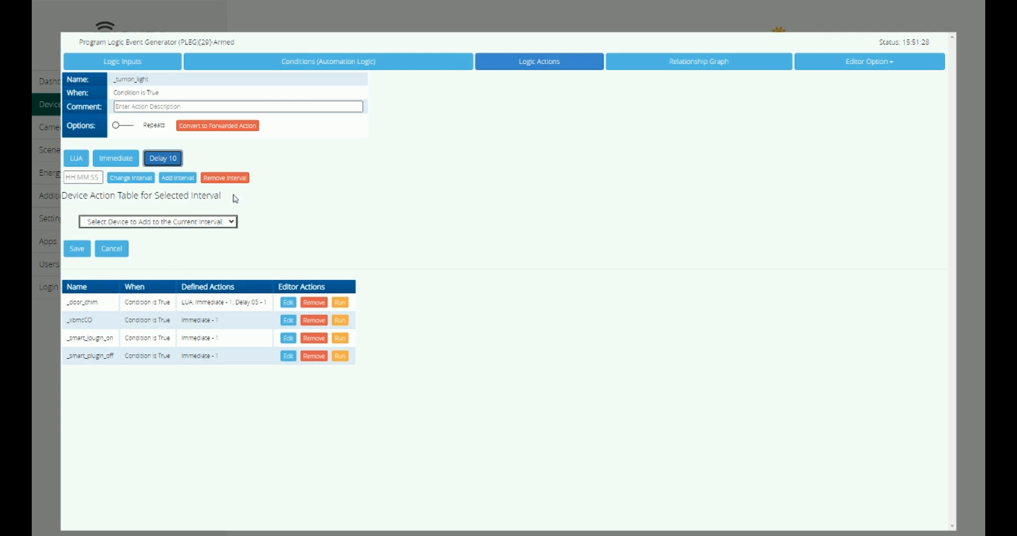
click(217, 179)
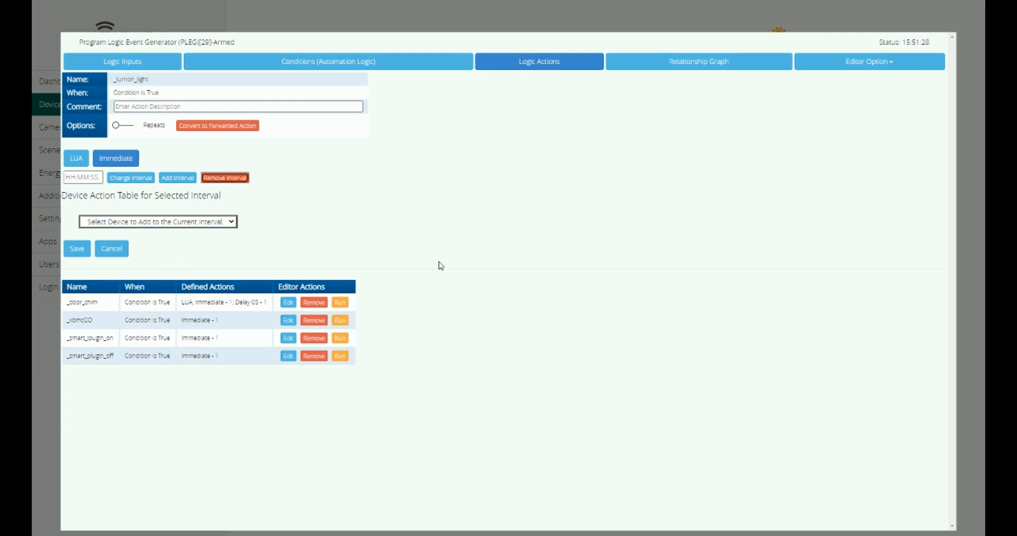
Add the Halogens[47] device to the Immediate interval of the _turnon_light action.
click(112, 162)
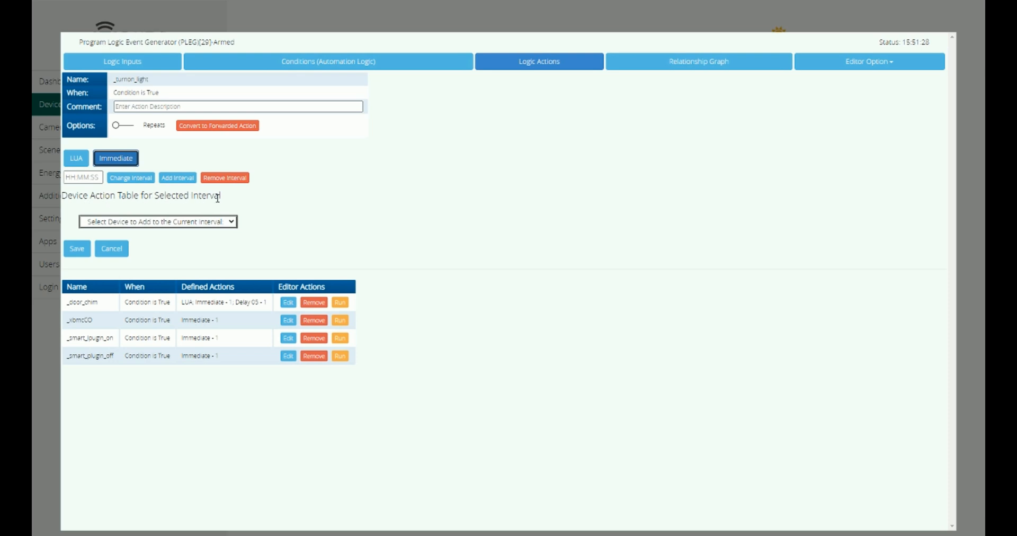
click(144, 224)
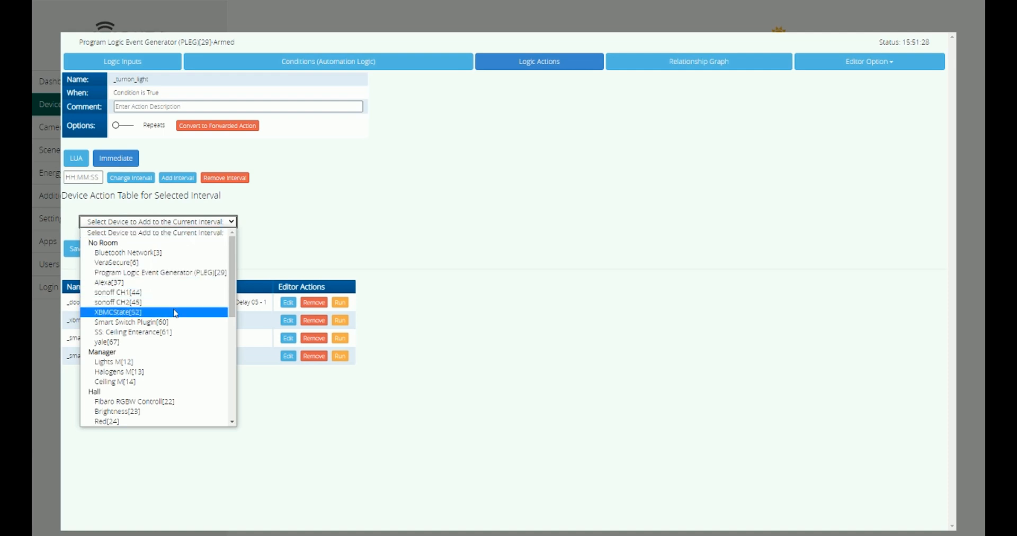
scroll(176, 313, down, 5)
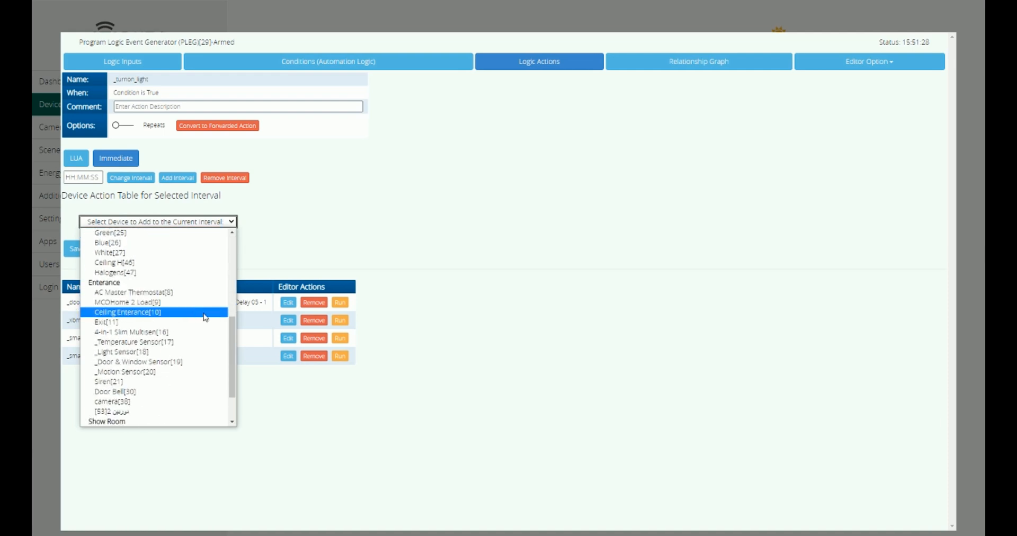
drag(234, 353, 233, 341)
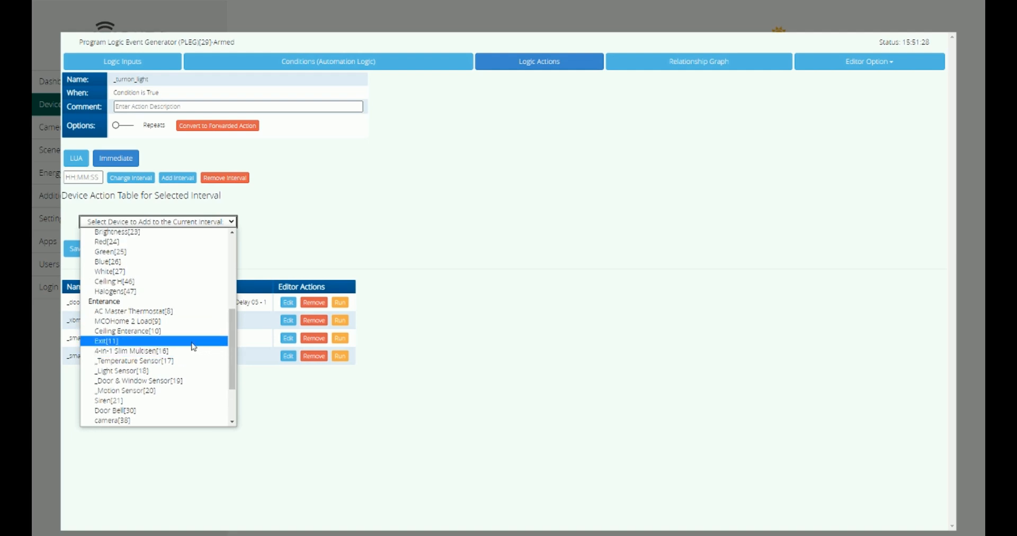
click(120, 292)
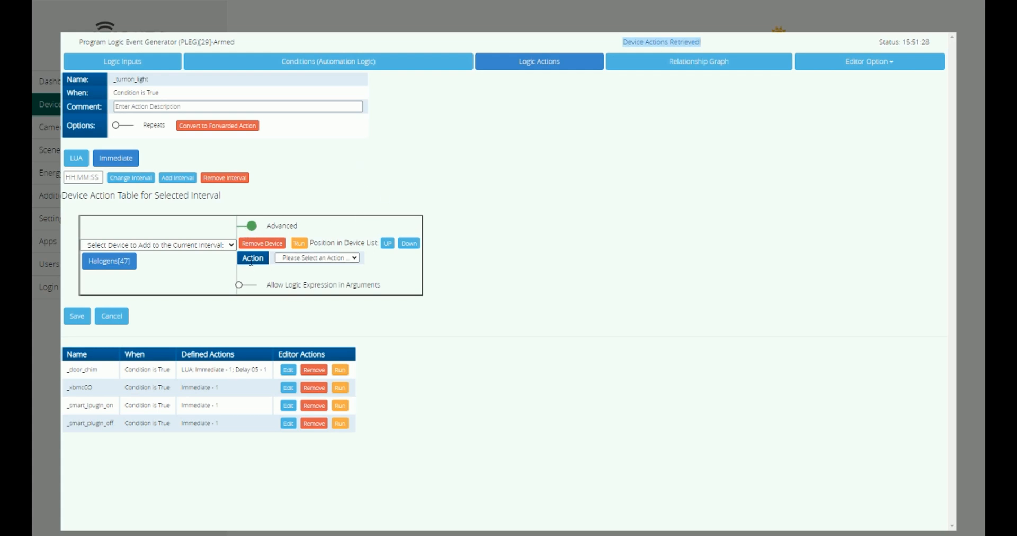
Set the Halogens device action to SetTarget with newTargetValue 1.
click(338, 259)
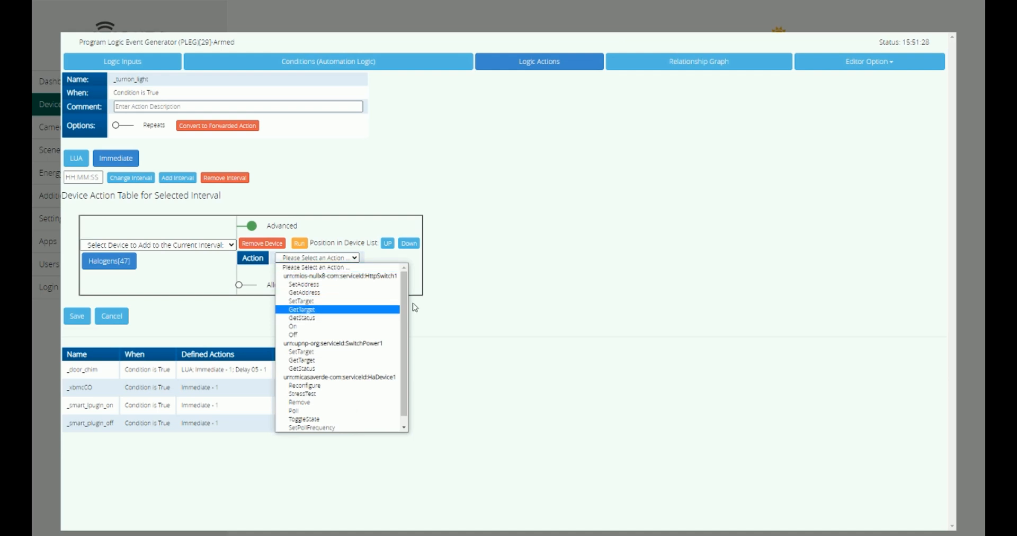
drag(403, 300, 398, 270)
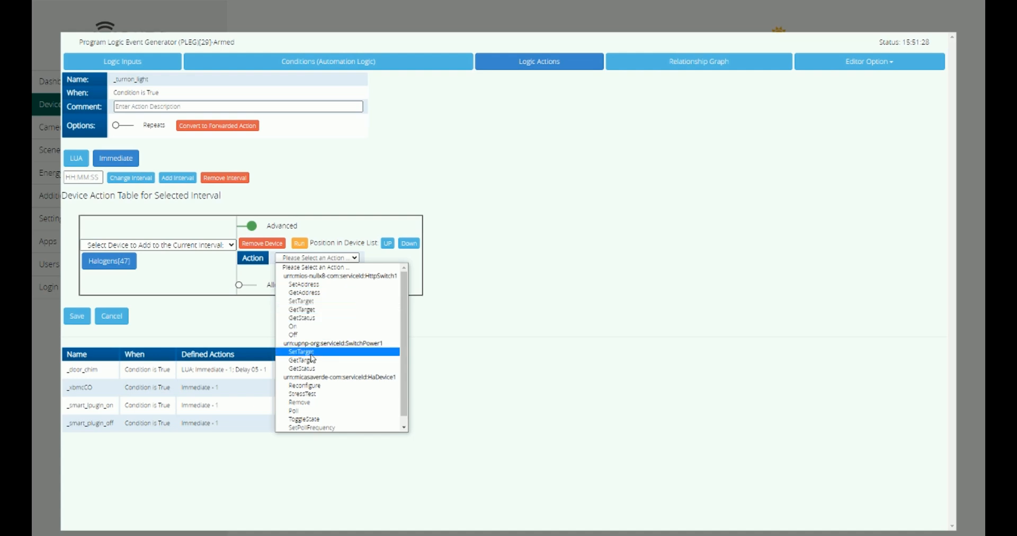
click(299, 300)
click(339, 271)
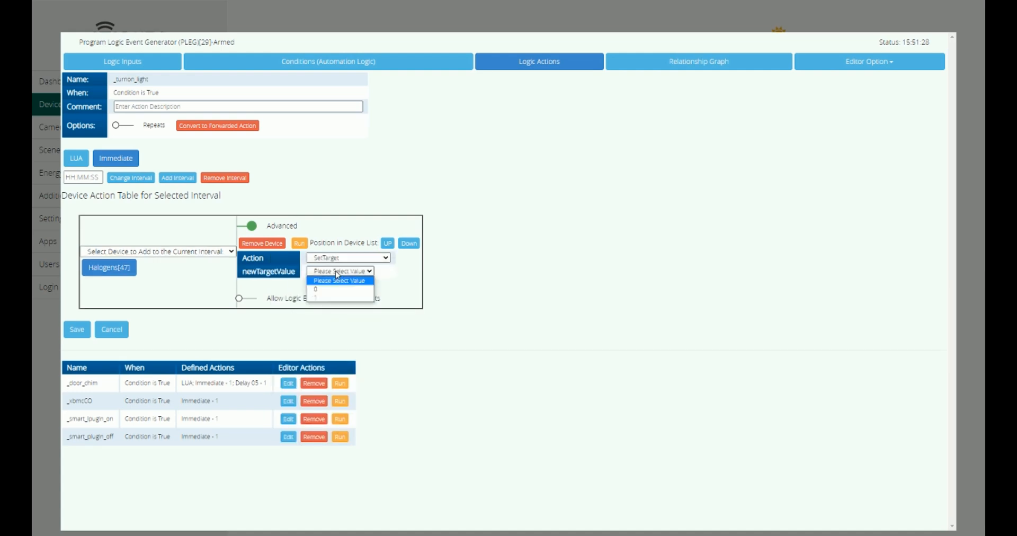
click(316, 303)
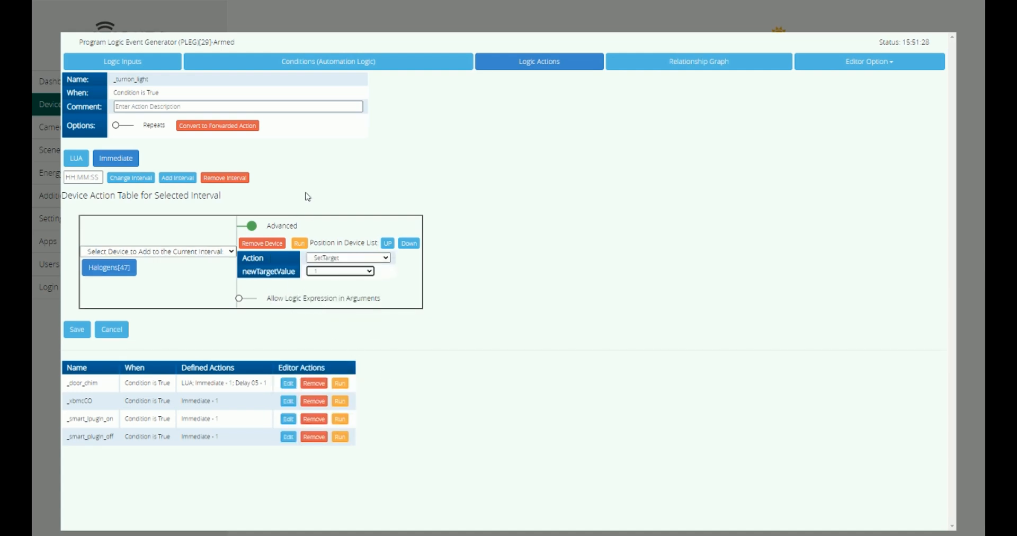
Turn off Advanced mode for the Halogens device, set it to On and save the _turnon_light action.
click(242, 231)
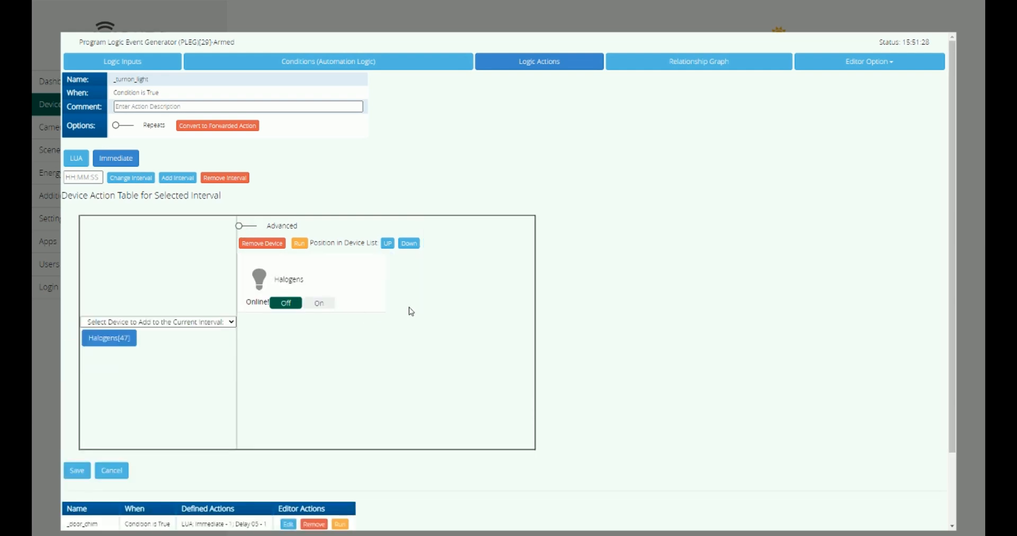
click(319, 304)
click(291, 307)
click(288, 306)
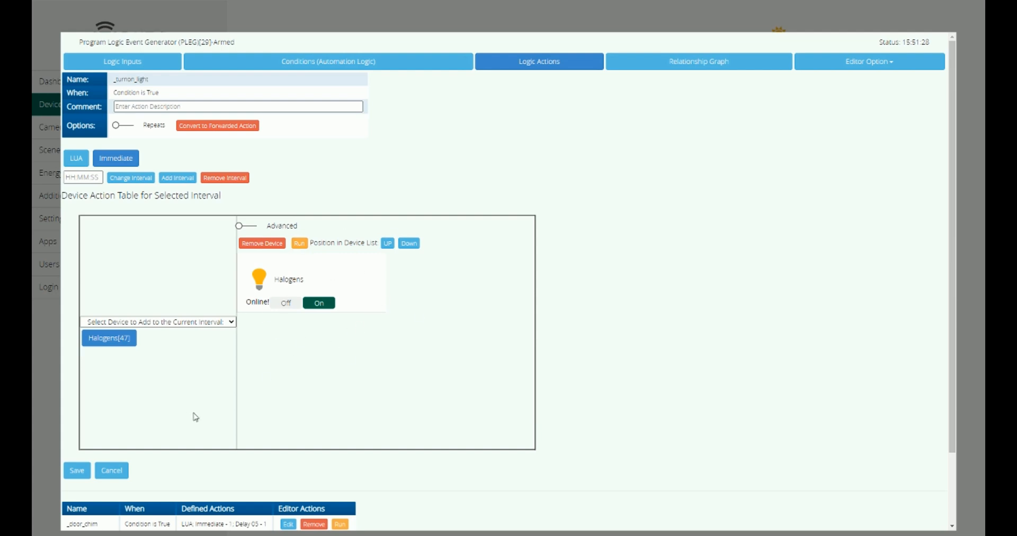
click(78, 471)
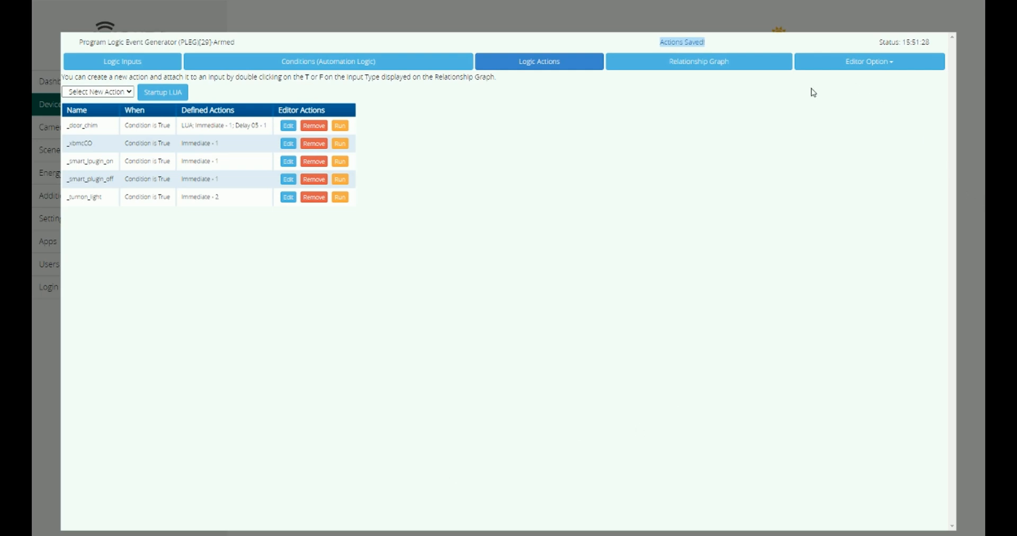
View the relationship graph, close the logic editor and reopen it for editing.
click(734, 68)
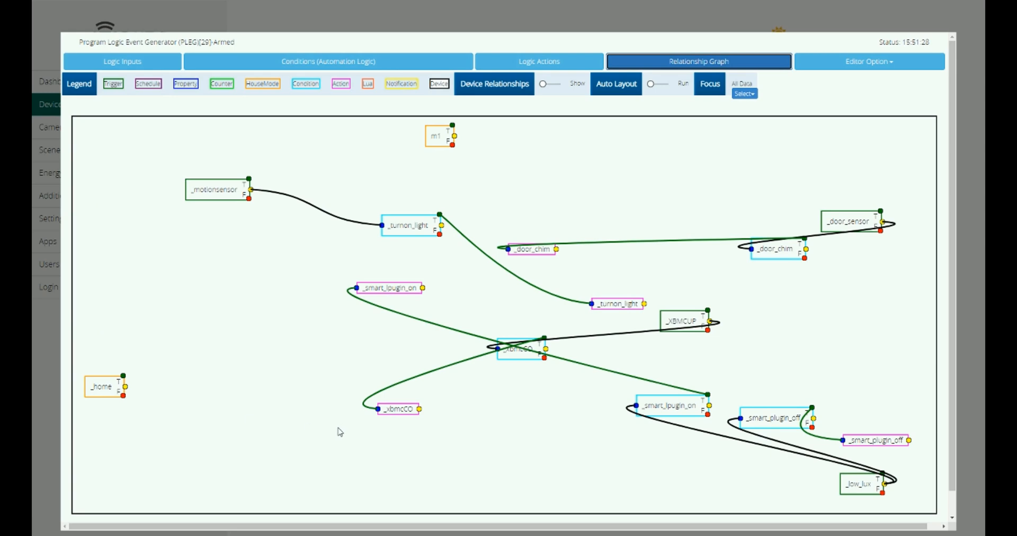
click(885, 64)
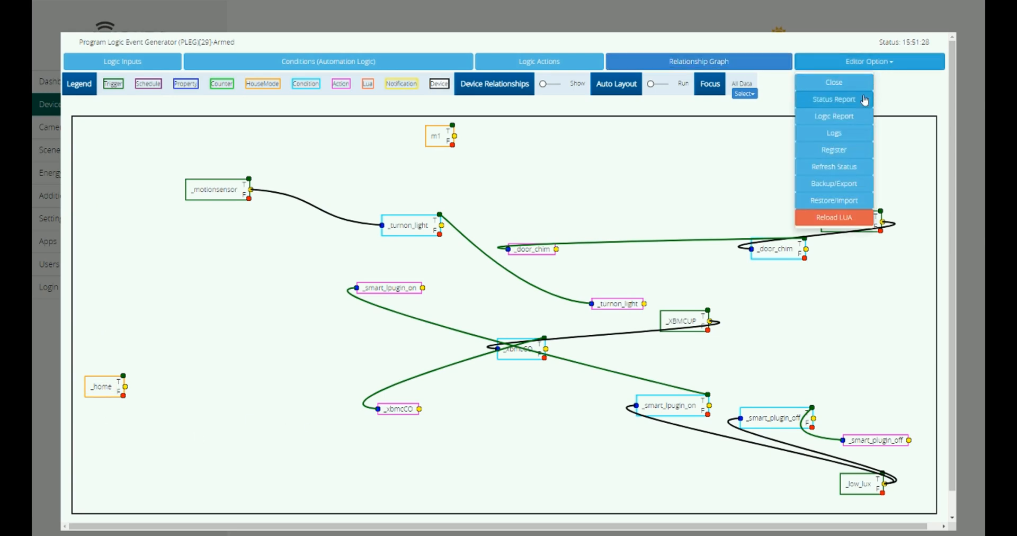
click(847, 84)
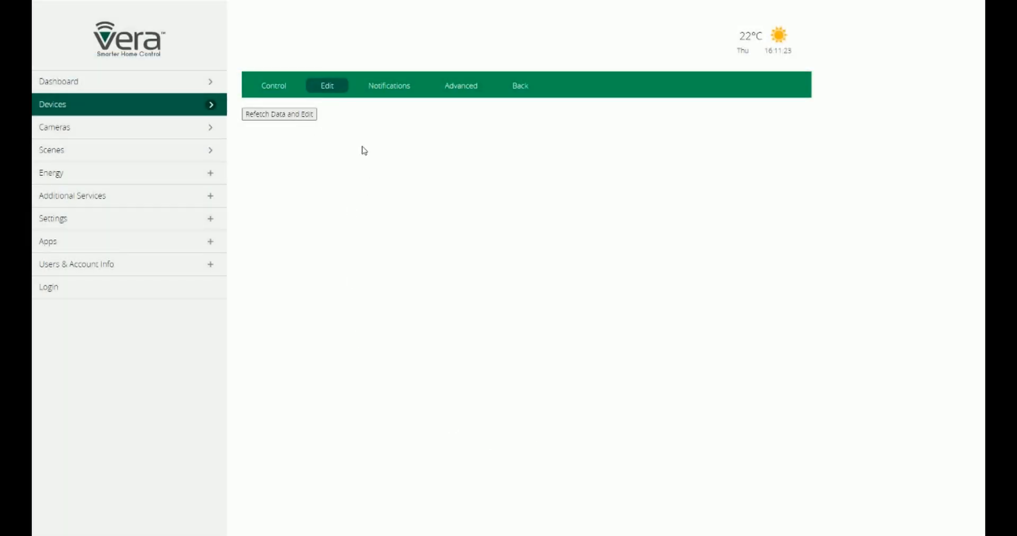
click(328, 87)
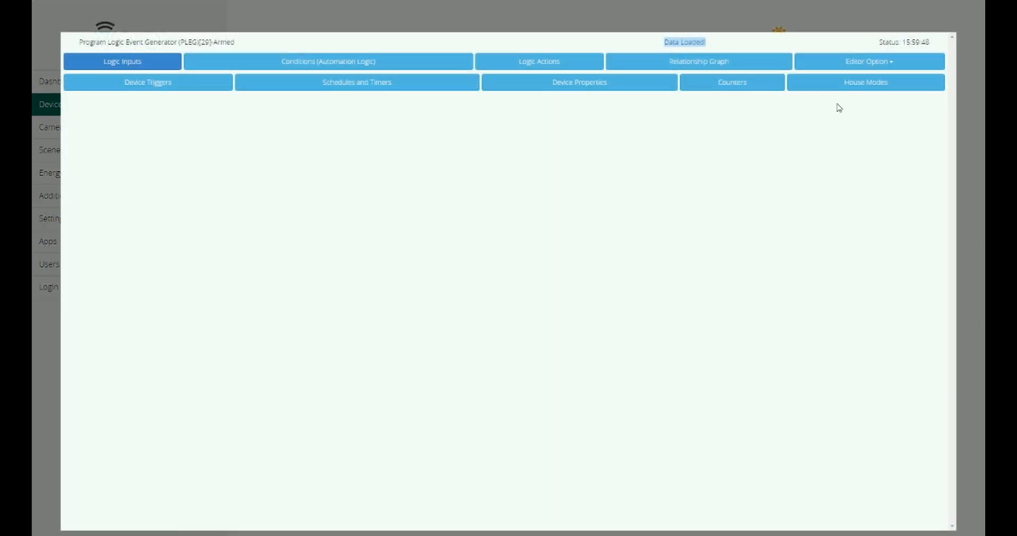
Open the PLEG status report, examine its triggers, house modes and device actions, and close it.
click(842, 65)
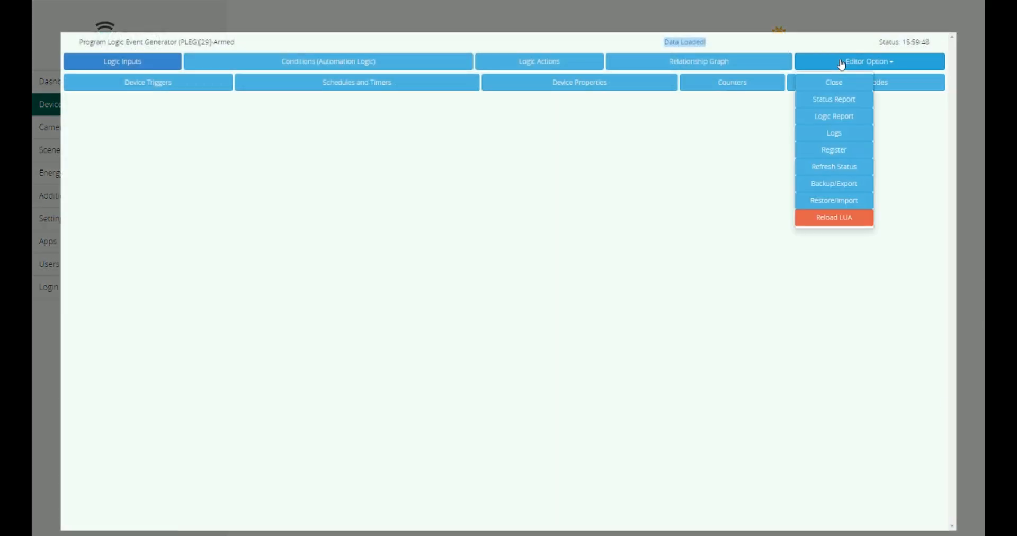
click(851, 105)
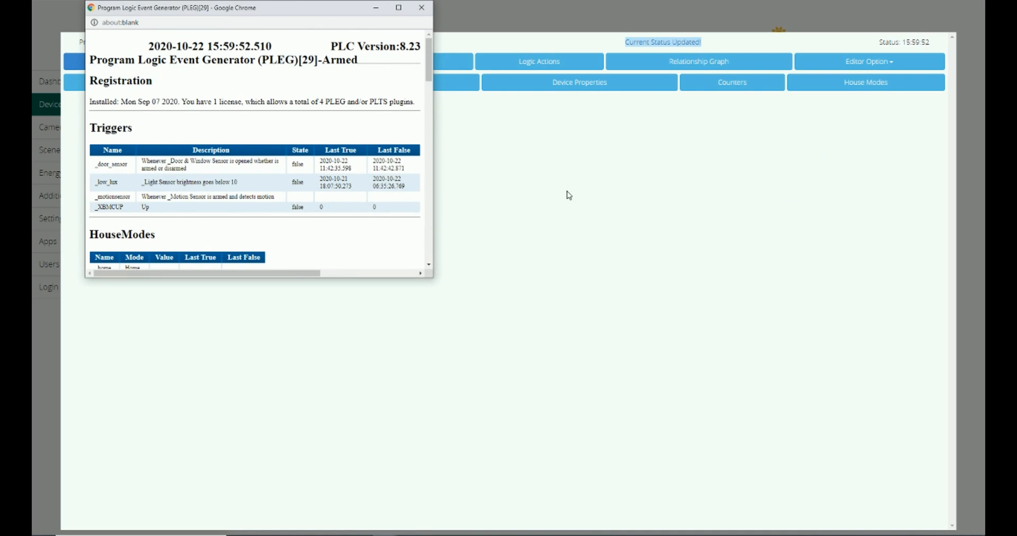
scroll(295, 161, down, 1)
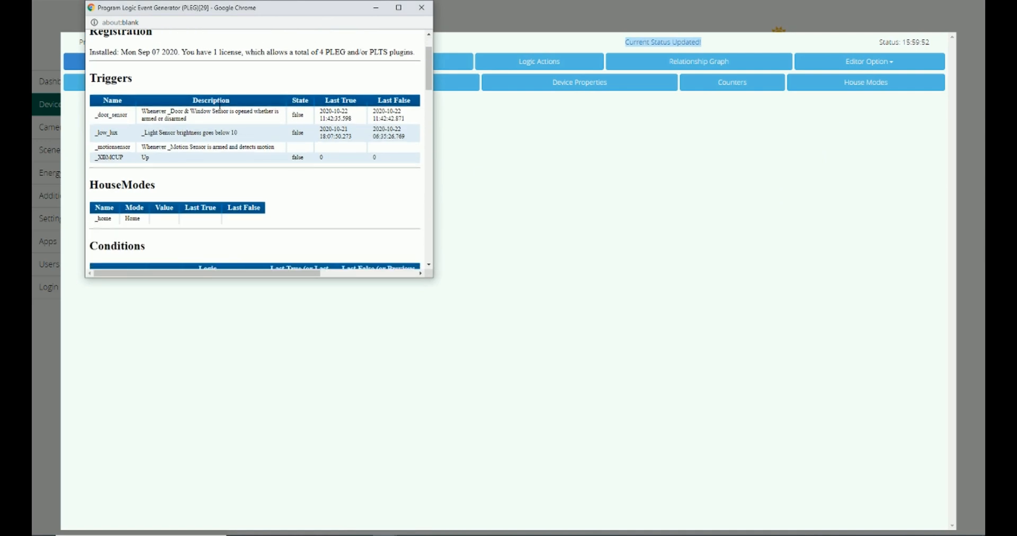
scroll(222, 106, down, 5)
scroll(221, 111, down, 10)
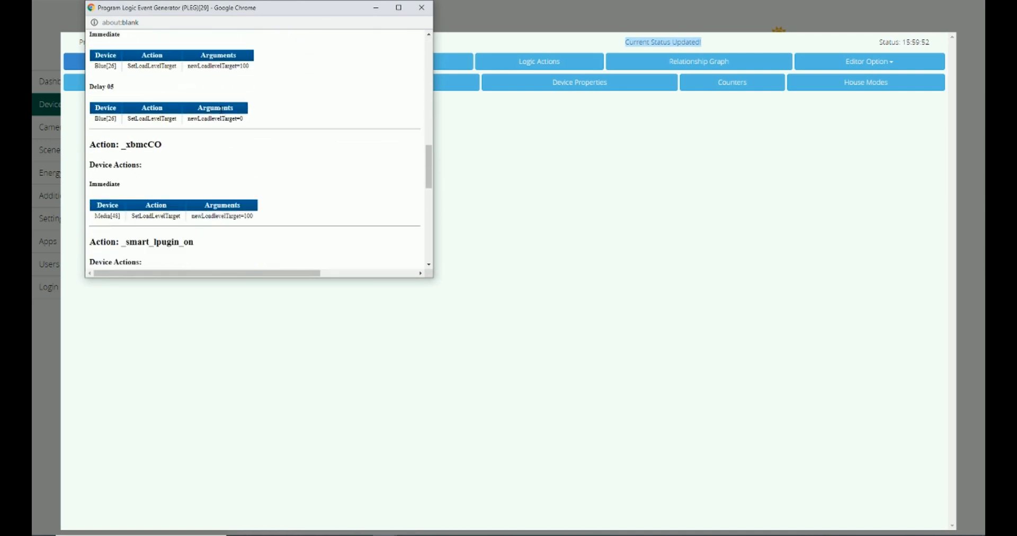
scroll(221, 109, up, 15)
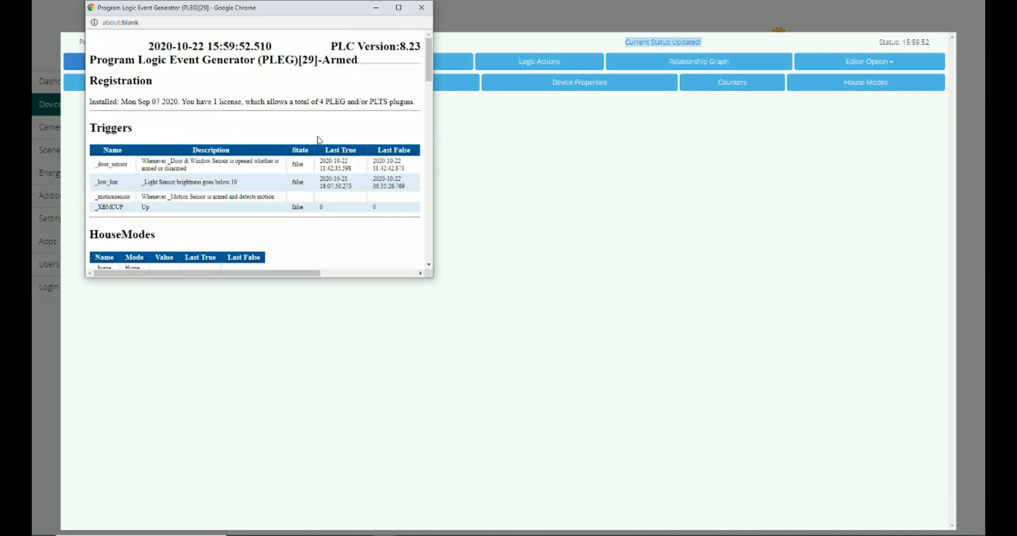
scroll(322, 148, down, 4)
scroll(321, 153, down, 4)
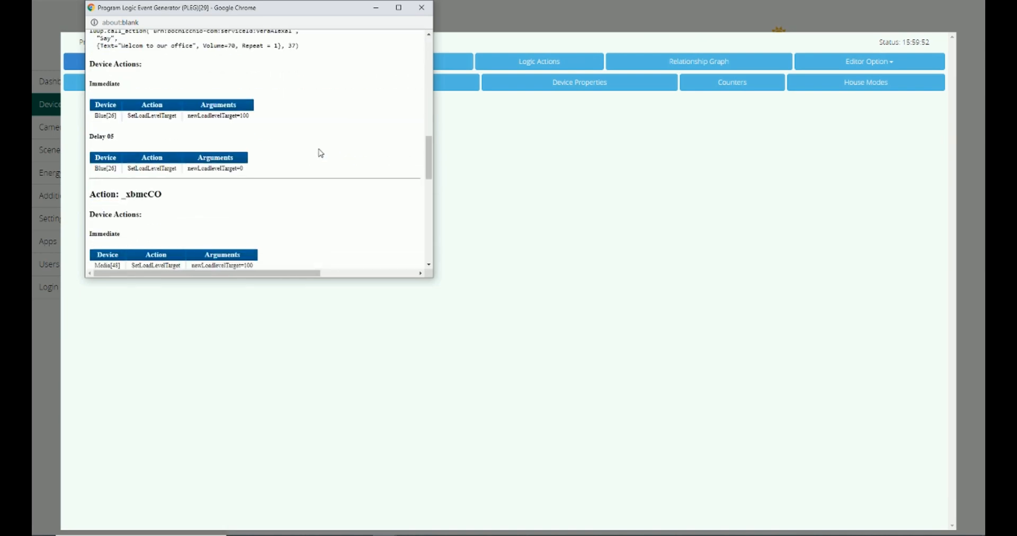
scroll(322, 153, up, 3)
click(422, 7)
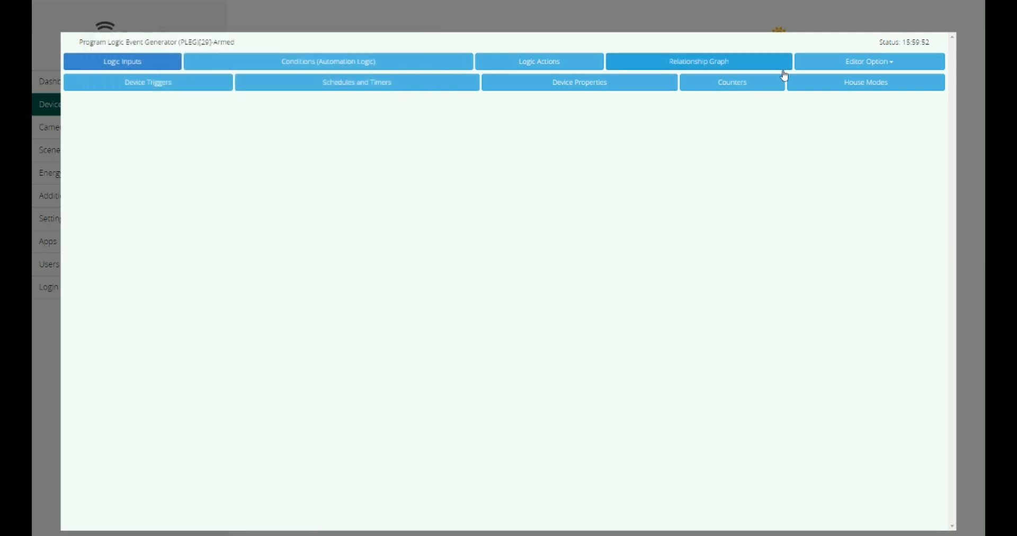
Open the PLEG logic report, examine its conditions, logic expressions and defined actions, and close it.
click(906, 66)
click(850, 117)
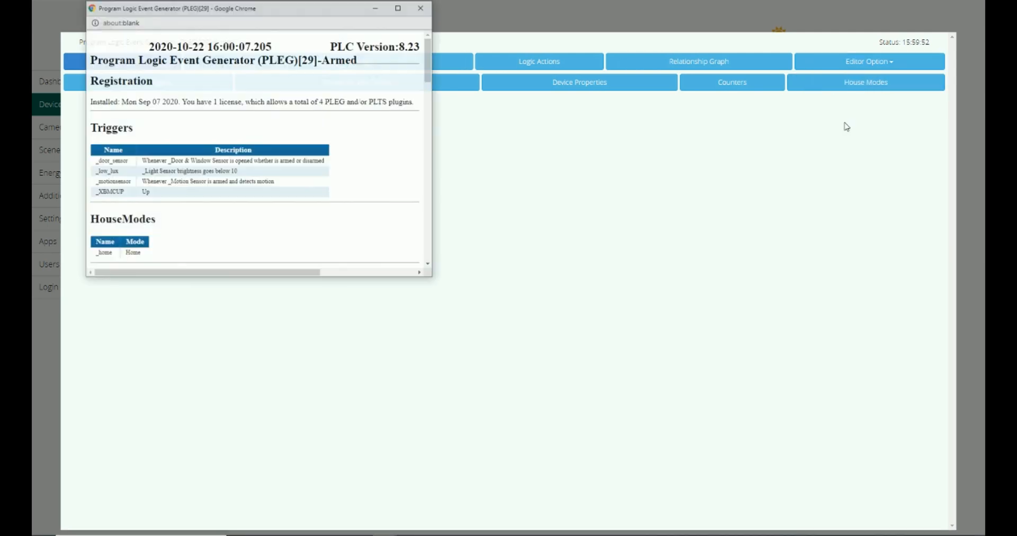
scroll(222, 151, down, 3)
scroll(222, 152, down, 2)
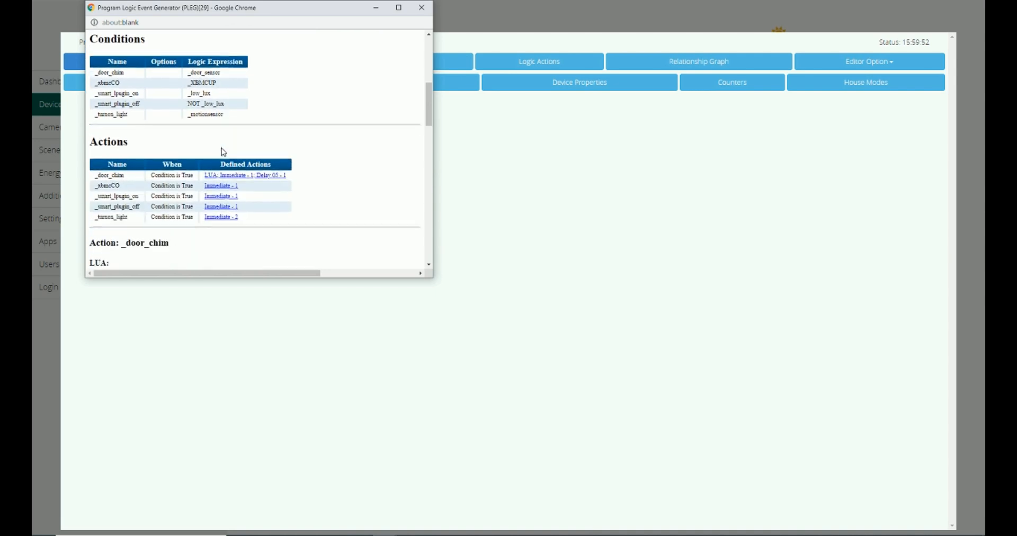
scroll(223, 152, down, 6)
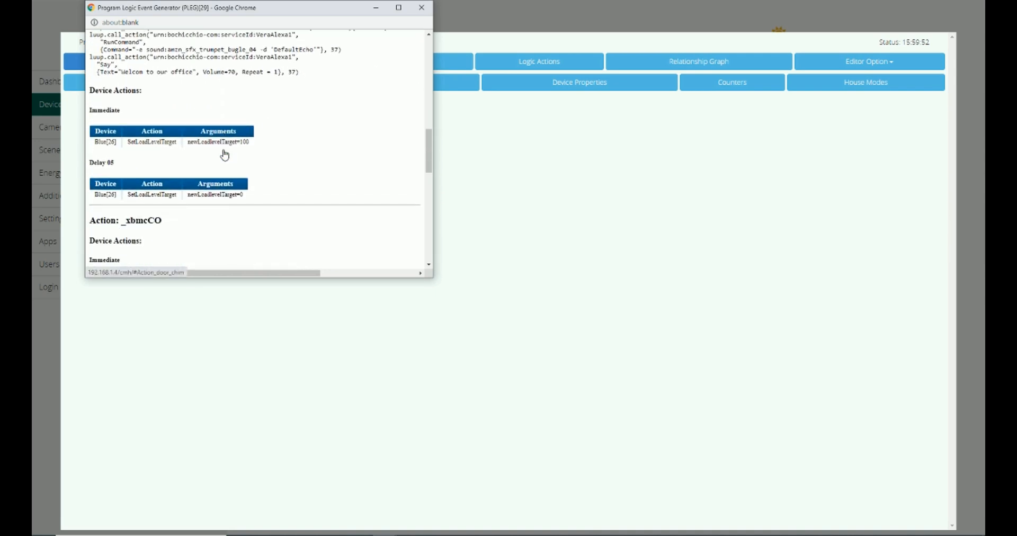
scroll(225, 154, up, 3)
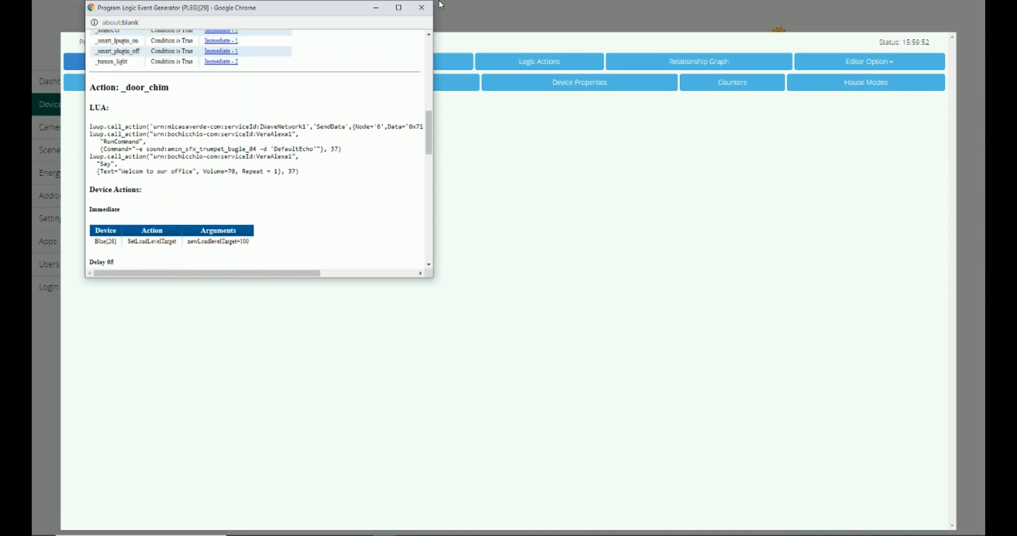
click(422, 7)
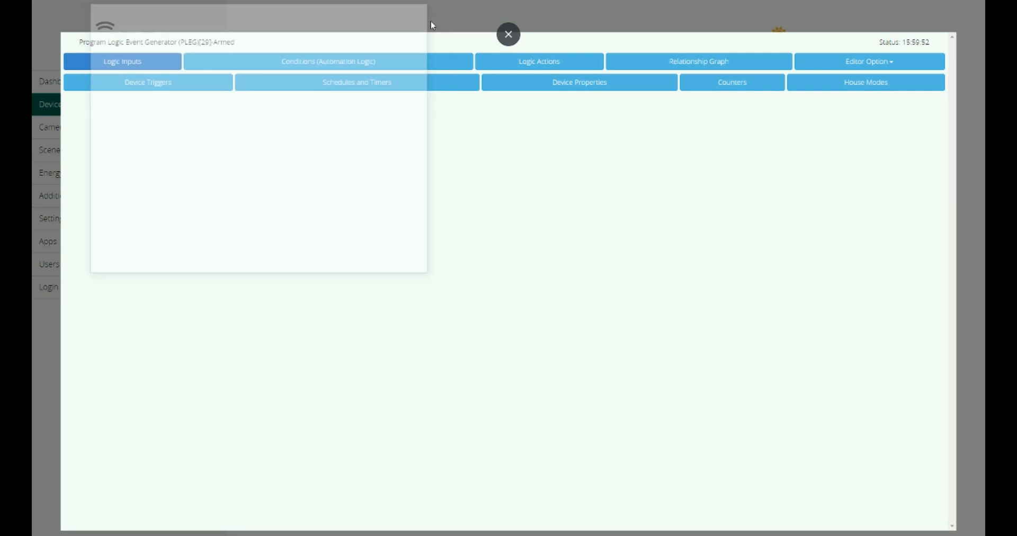
Reload LUA from the editor options.
click(898, 68)
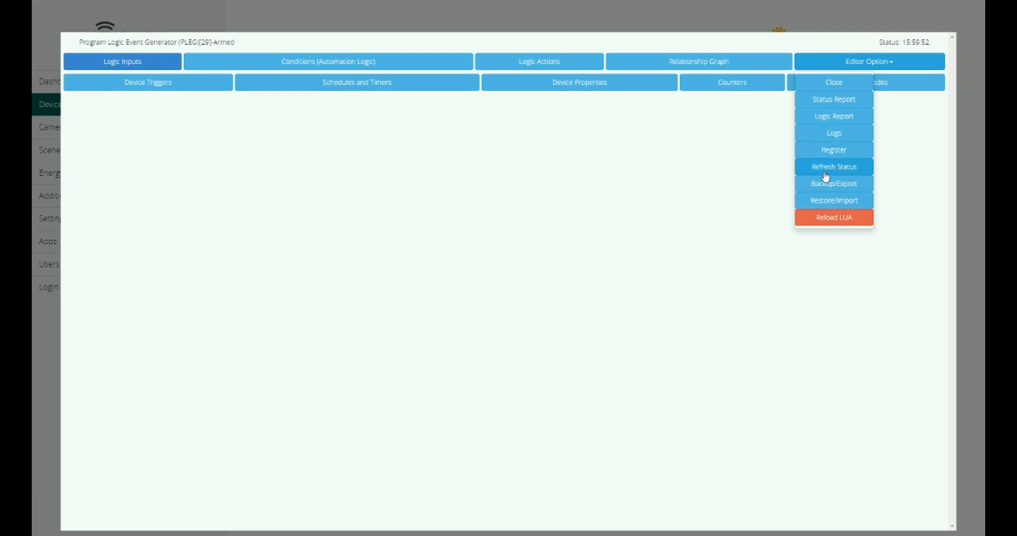
click(822, 224)
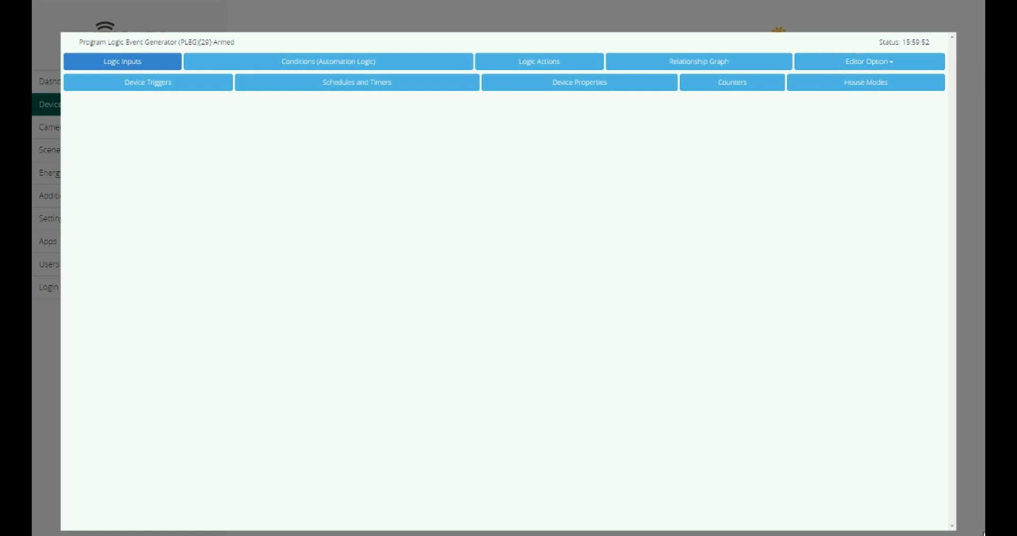